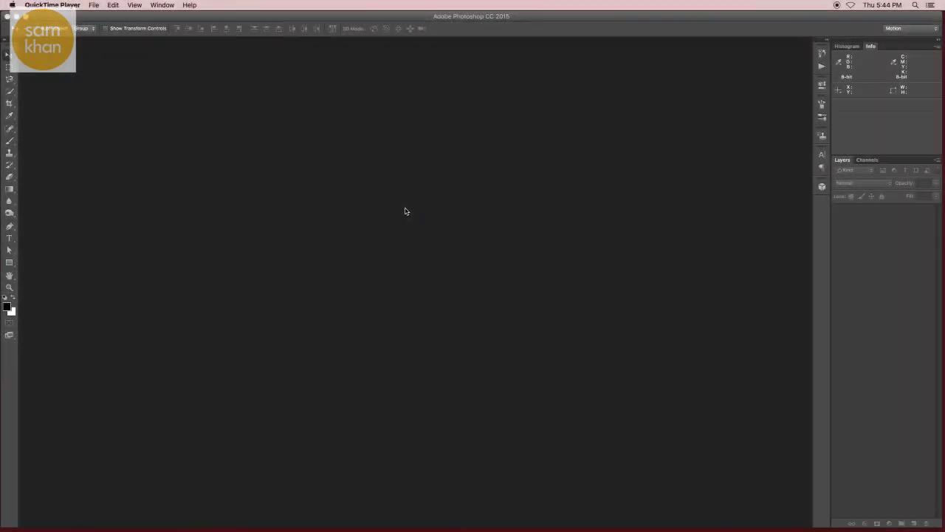
Open Background.jpg, Elm-tree.jpg and maxresdefault.jpg together from the input folder
click(80, 41)
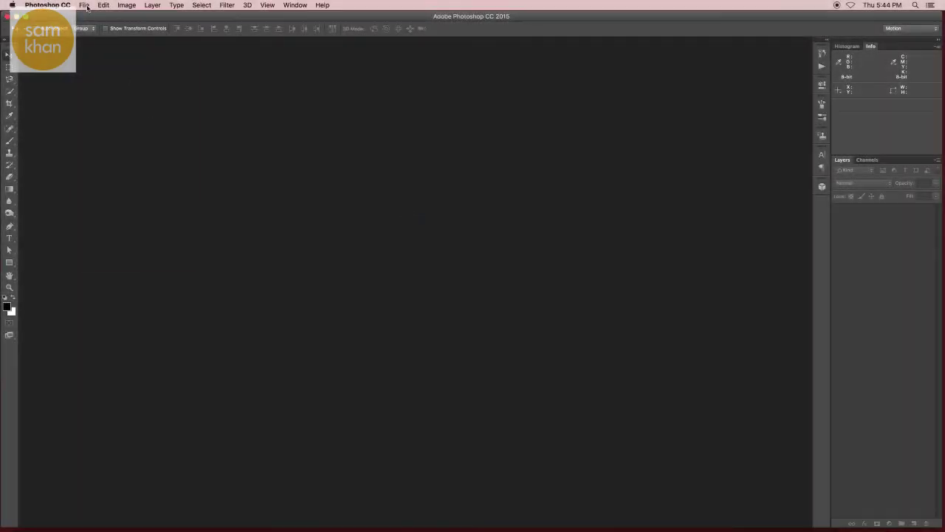
click(85, 6)
click(103, 23)
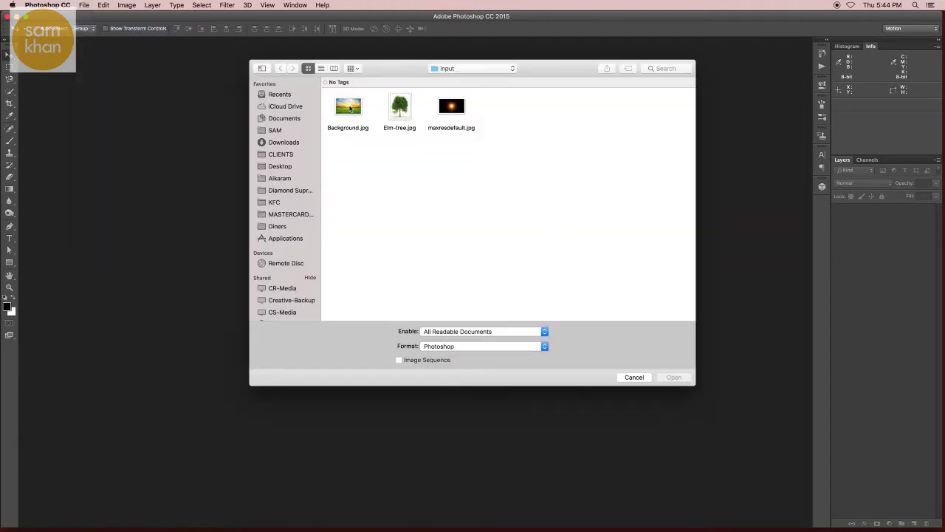
drag(400, 147, 355, 113)
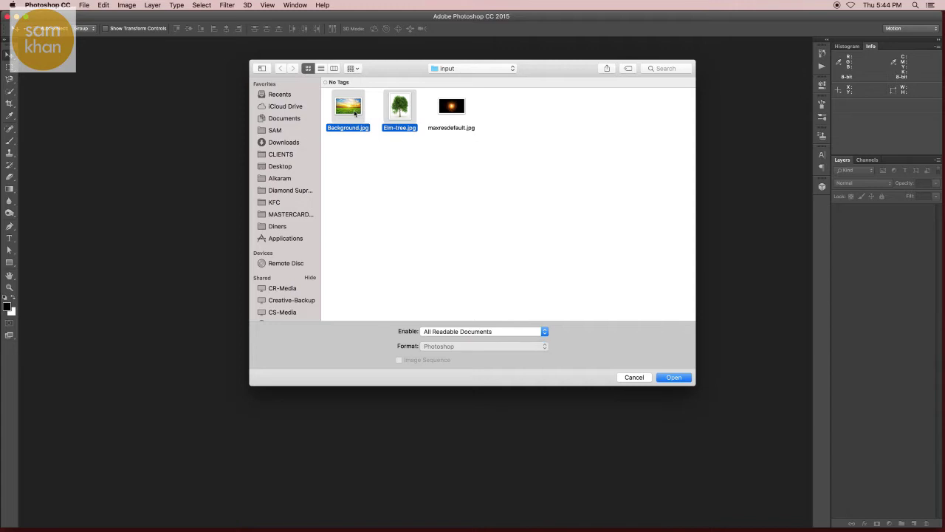
drag(467, 152, 345, 102)
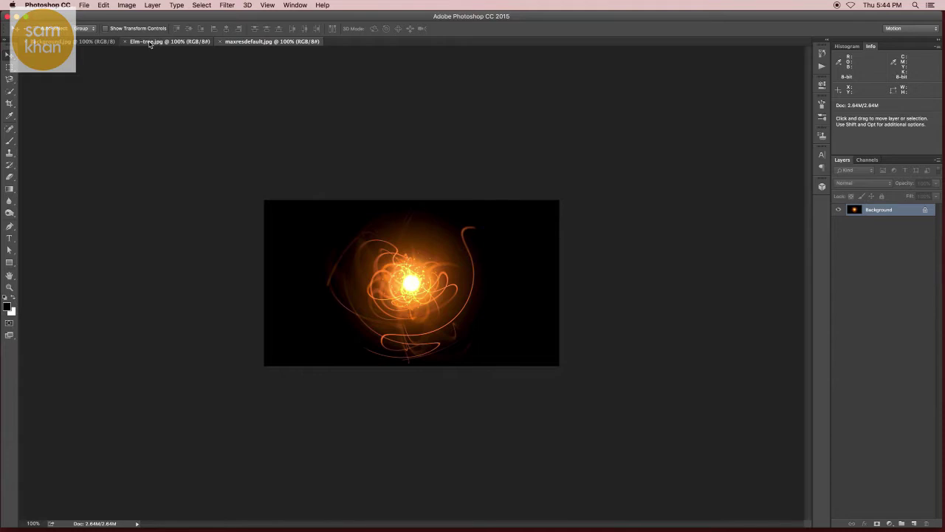
In Elm-tree.jpg, convert the locked Background into an editable layer named Layer 0
click(155, 41)
super+click(465, 306)
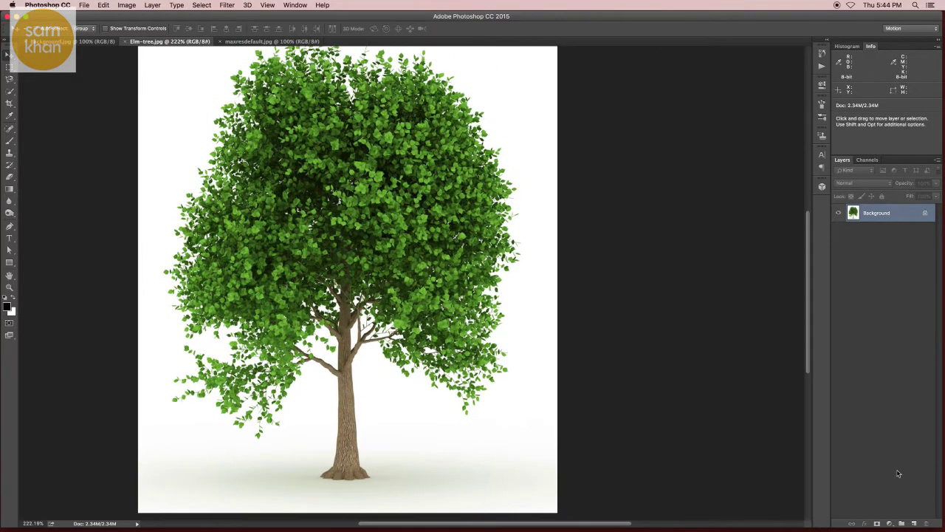
double_click(904, 216)
click(552, 233)
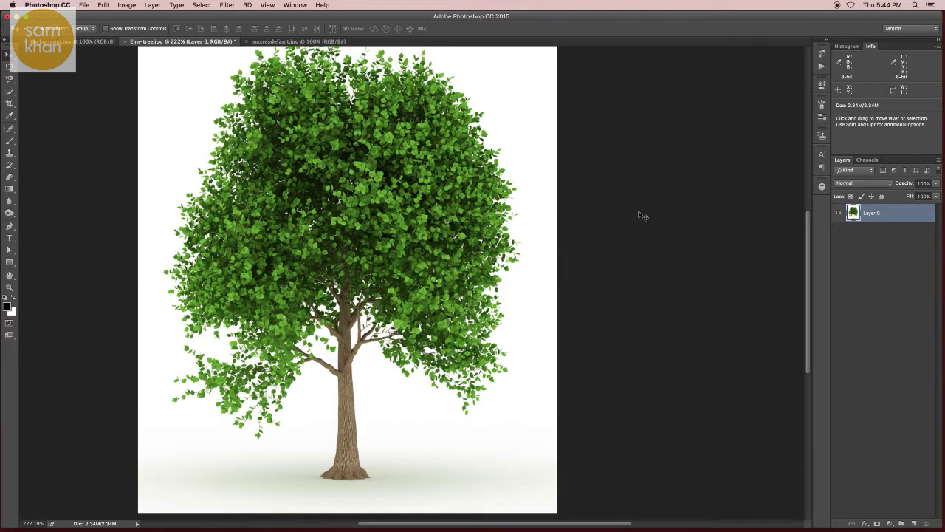
Select the Background Eraser Tool from the eraser tool group
click(10, 141)
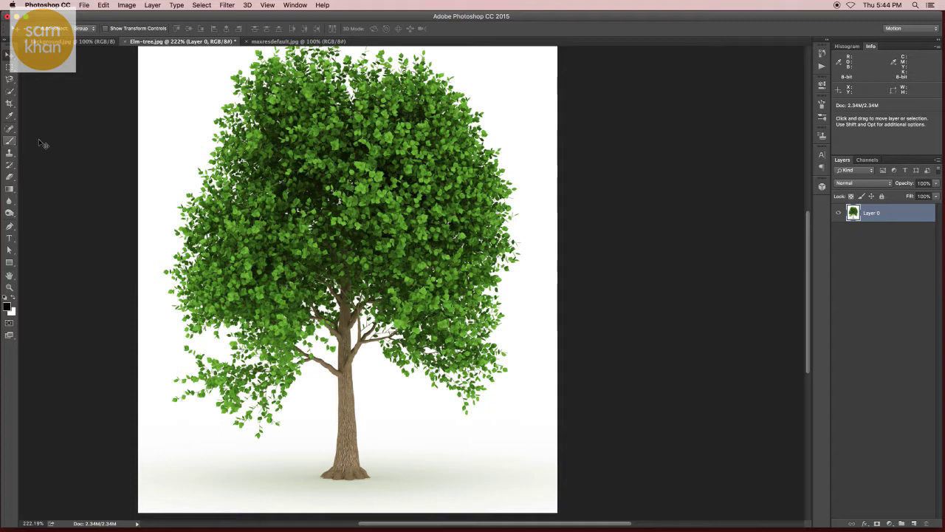
click(9, 178)
right_click(9, 179)
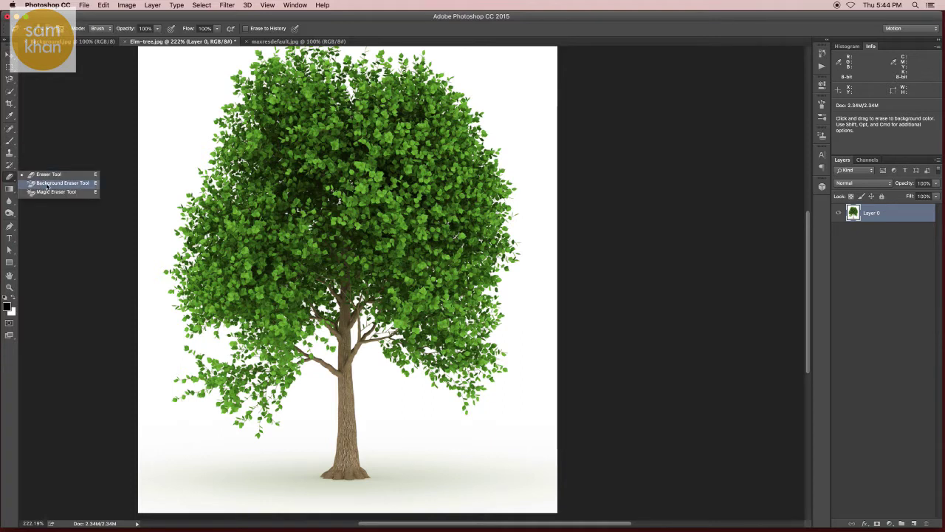
click(46, 183)
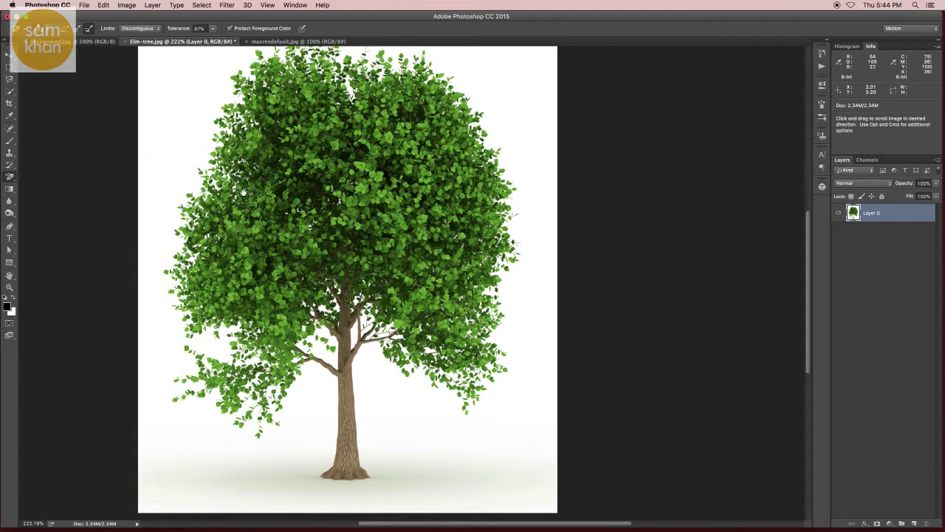
Sample the leaf green 74ad2a as foreground colour and set the background colour to white
mouse_move(243, 191)
mouse_down()
mouse_move(303, 222)
mouse_move(281, 221)
mouse_up()
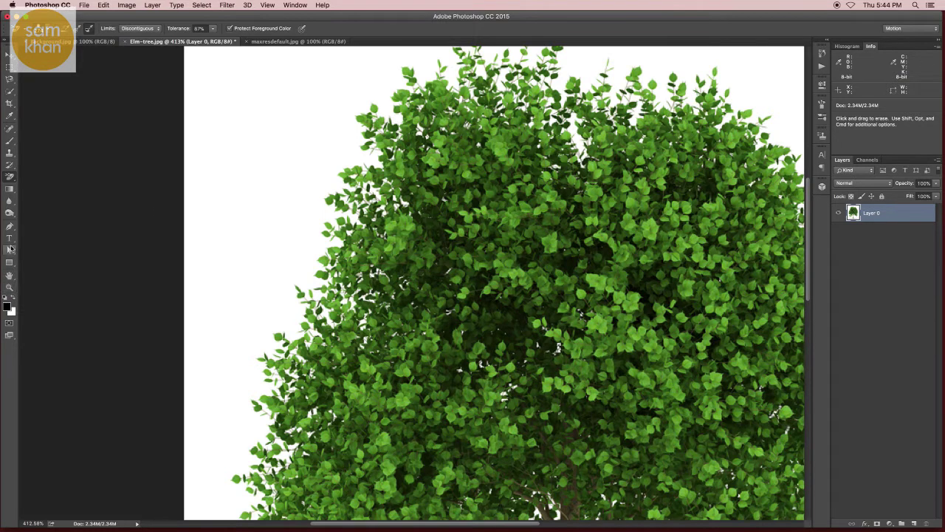
click(7, 306)
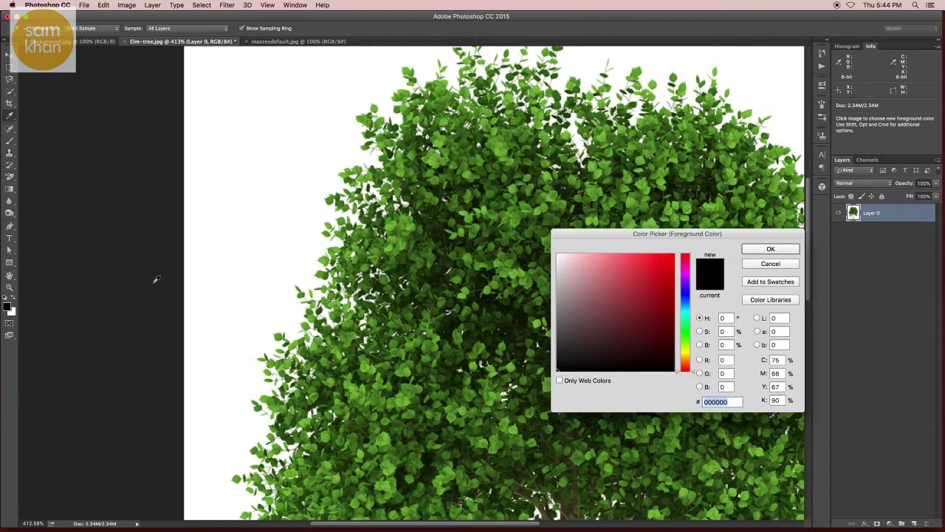
click(324, 257)
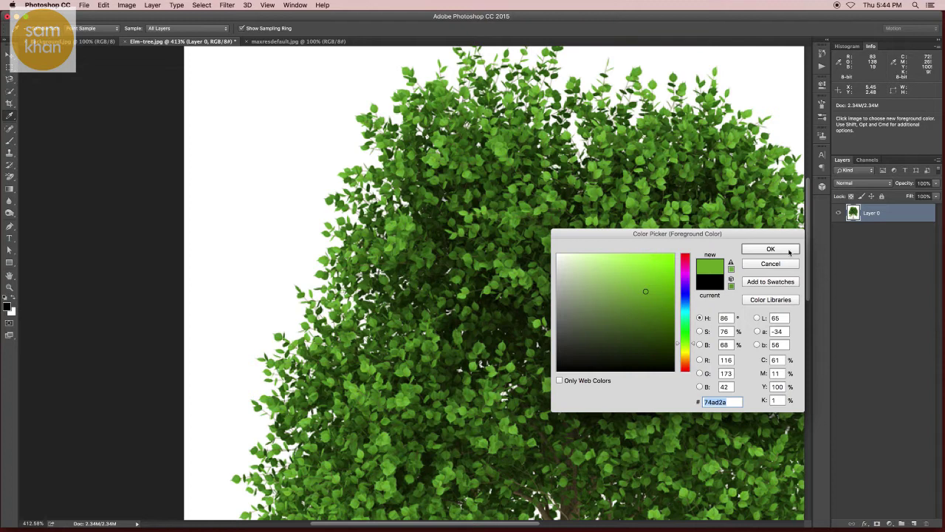
click(789, 253)
click(13, 313)
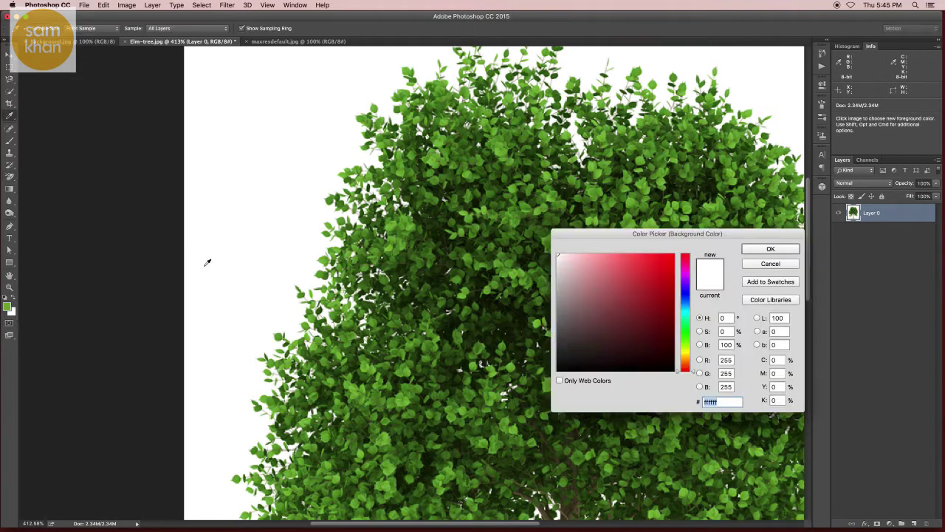
click(770, 249)
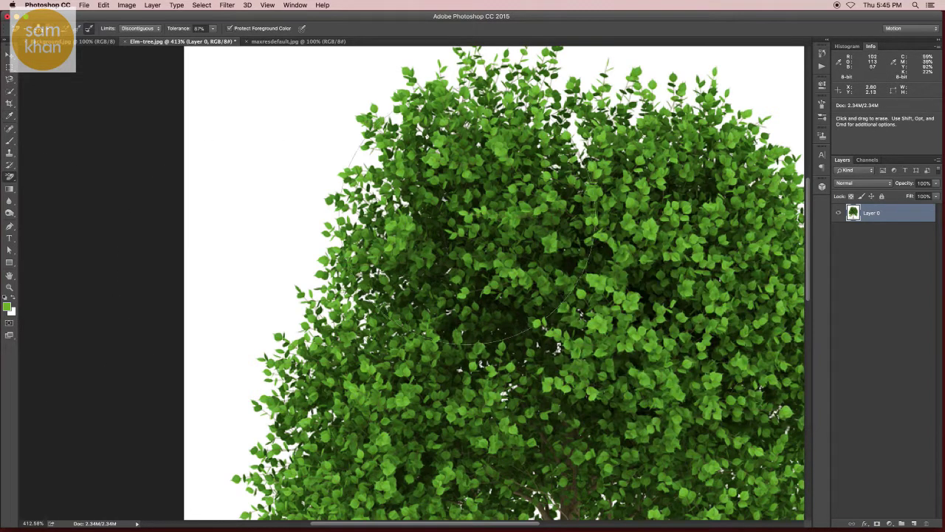
Shrink the Background Eraser brush and erase the white left of and above the crown
drag(322, 229, 199, 257)
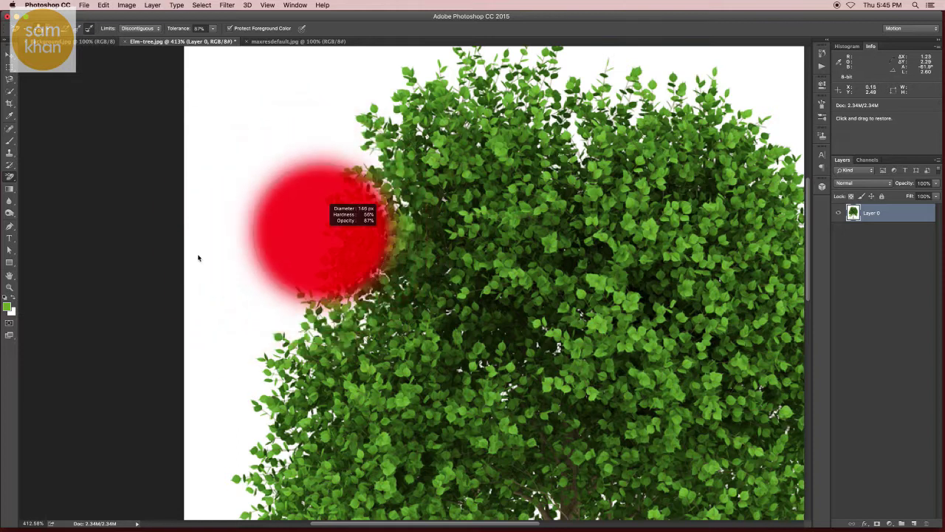
mouse_move(317, 200)
mouse_down()
mouse_move(279, 268)
mouse_move(249, 212)
mouse_move(355, 53)
mouse_move(415, 139)
mouse_move(356, 227)
mouse_up()
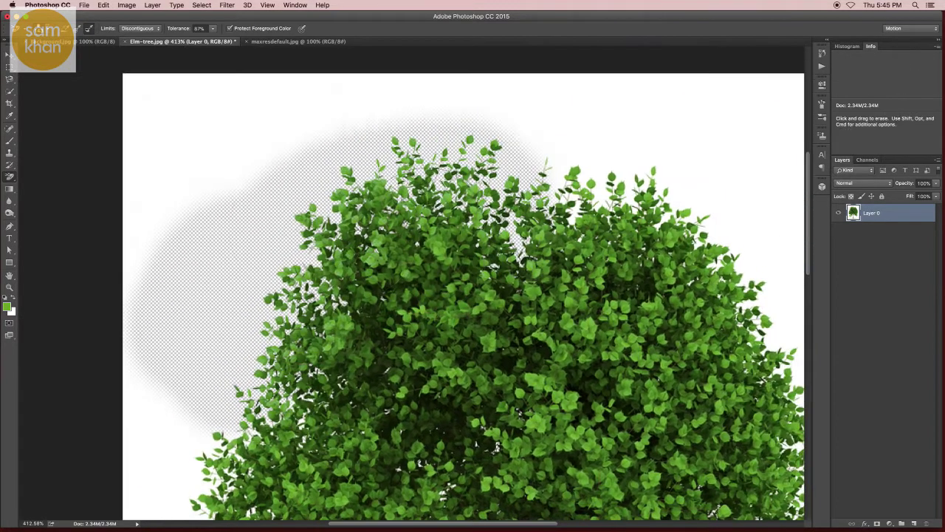
mouse_move(530, 155)
mouse_down()
mouse_move(612, 158)
mouse_move(474, 96)
mouse_move(425, 110)
mouse_up()
alt+super+click(442, 111)
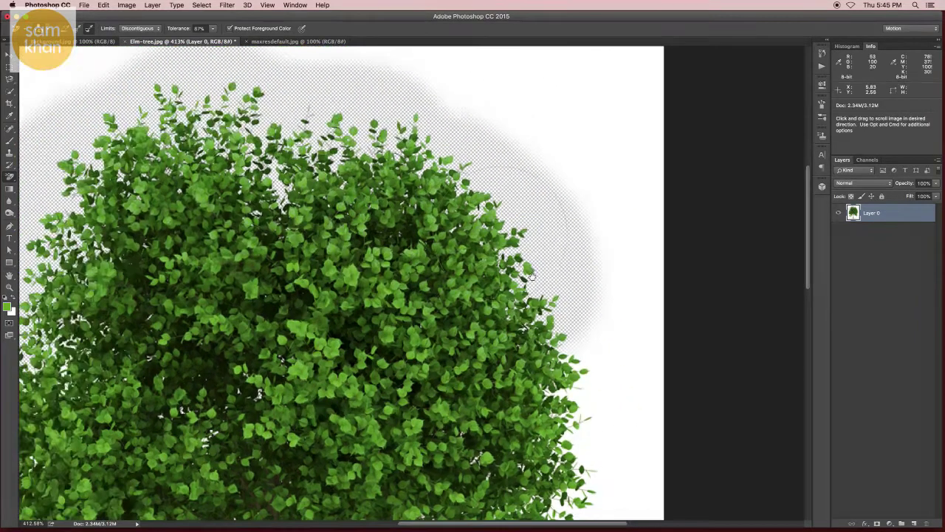
alt+super+click(515, 277)
scroll(516, 277, down, 5)
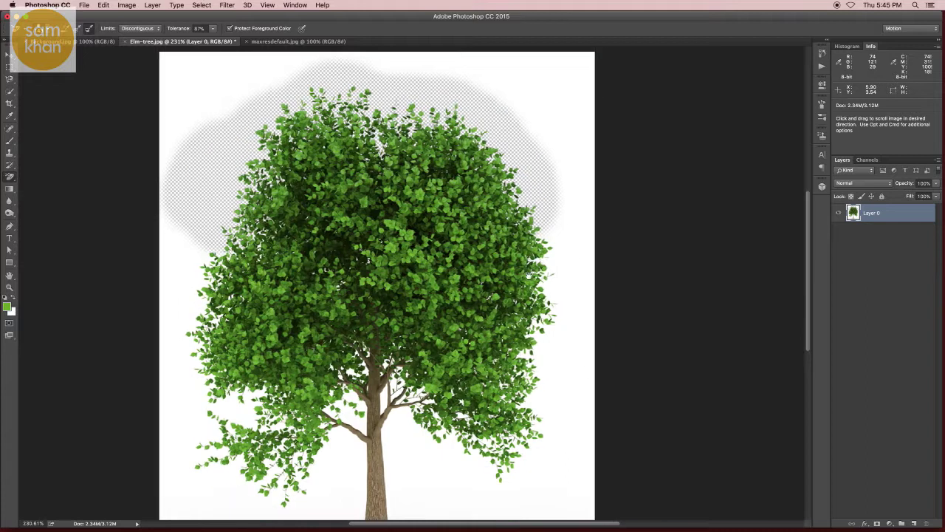
Erase the remaining white along the crown's right edge, left edge and canvas top
mouse_move(561, 177)
mouse_down()
mouse_move(543, 414)
mouse_move(506, 454)
mouse_move(458, 443)
mouse_move(410, 403)
mouse_up()
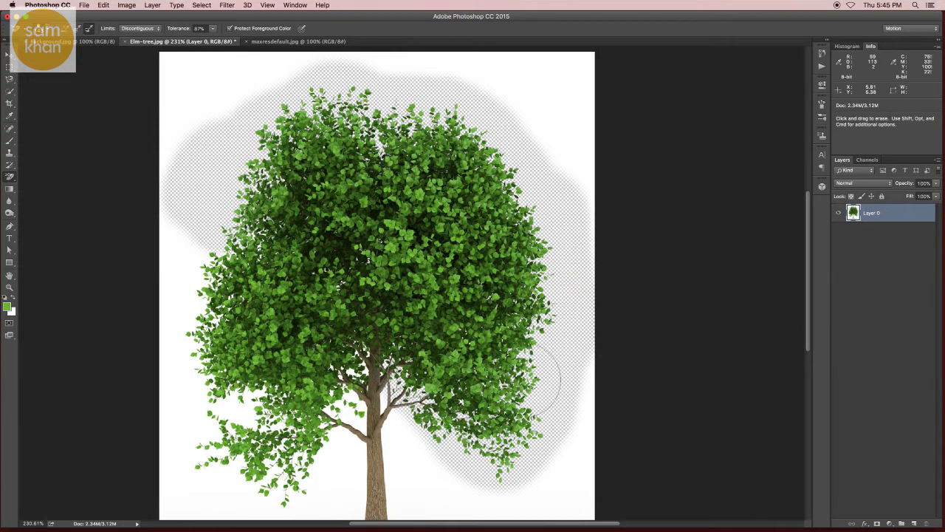
drag(444, 295, 548, 257)
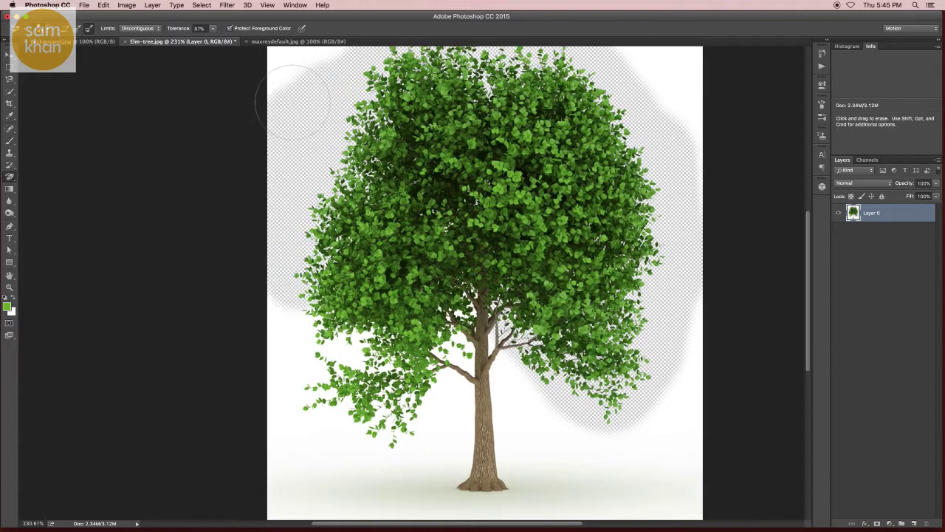
mouse_move(274, 95)
mouse_down()
mouse_move(297, 352)
mouse_move(336, 350)
mouse_move(414, 399)
mouse_move(384, 425)
mouse_move(270, 380)
mouse_move(299, 310)
mouse_up()
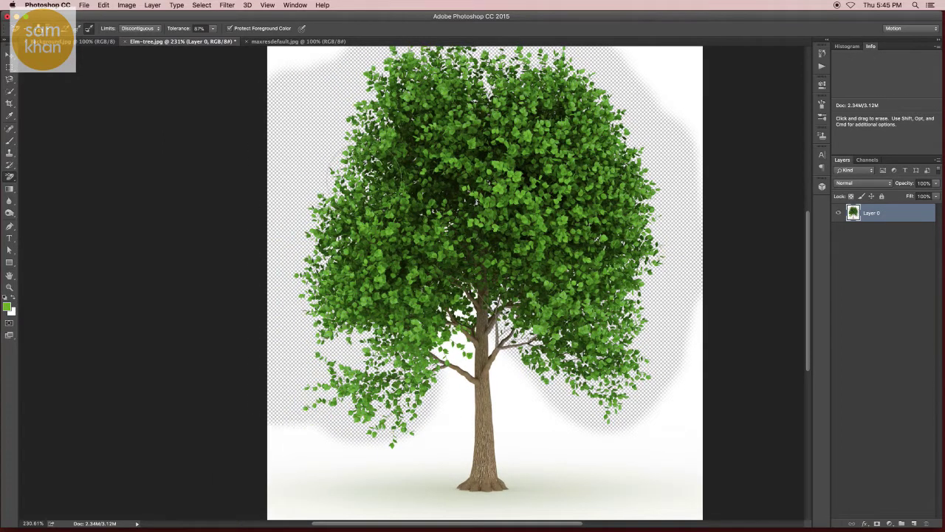
drag(443, 222, 414, 340)
mouse_move(264, 138)
mouse_down()
mouse_move(528, 151)
mouse_move(610, 189)
mouse_move(649, 300)
mouse_move(654, 401)
mouse_up()
mouse_move(663, 288)
mouse_down()
mouse_move(663, 254)
mouse_move(658, 369)
mouse_move(633, 397)
mouse_move(685, 411)
mouse_up()
scroll(663, 254, down, 5)
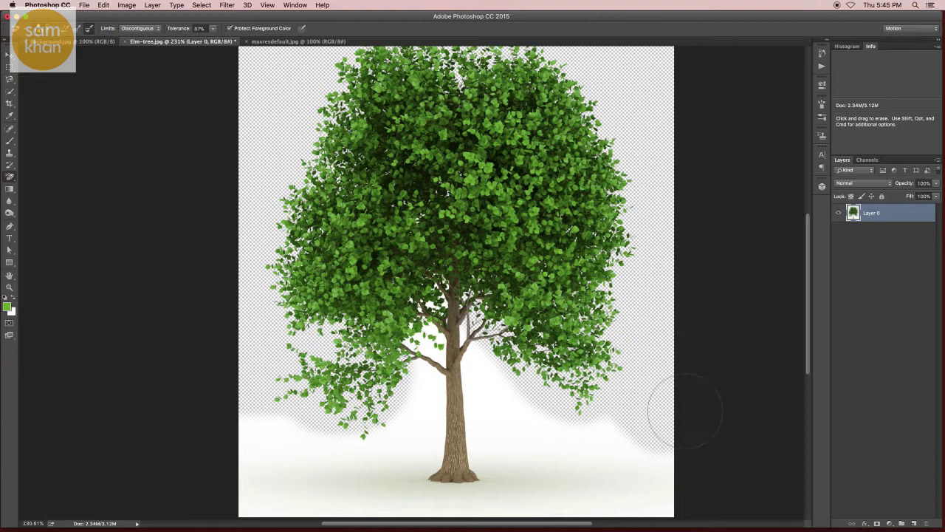
scroll(663, 411, down, 4)
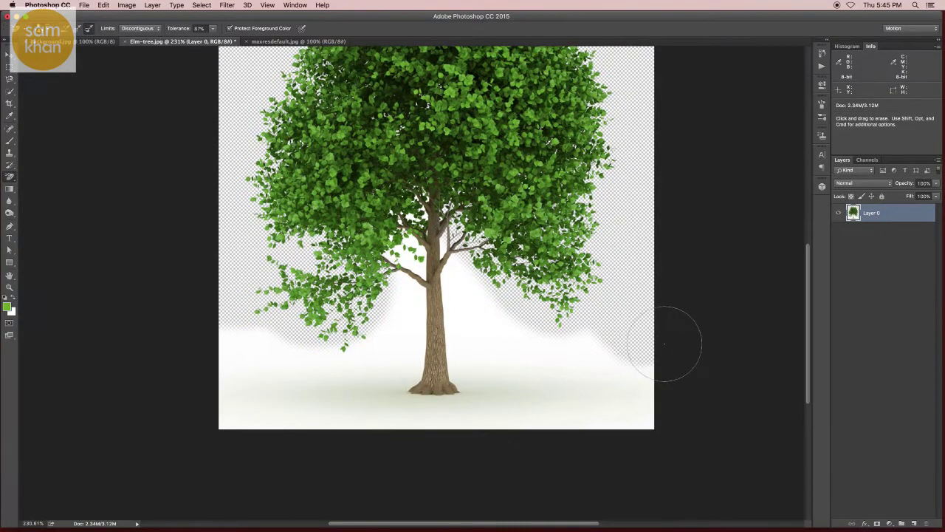
Enlarge the eraser and clear the white around the lower branches, lower-left foliage and trunk
mouse_move(664, 343)
mouse_down()
mouse_move(644, 320)
mouse_move(563, 310)
mouse_move(458, 267)
mouse_move(681, 341)
mouse_up()
key(super+z)
key(bracketright)
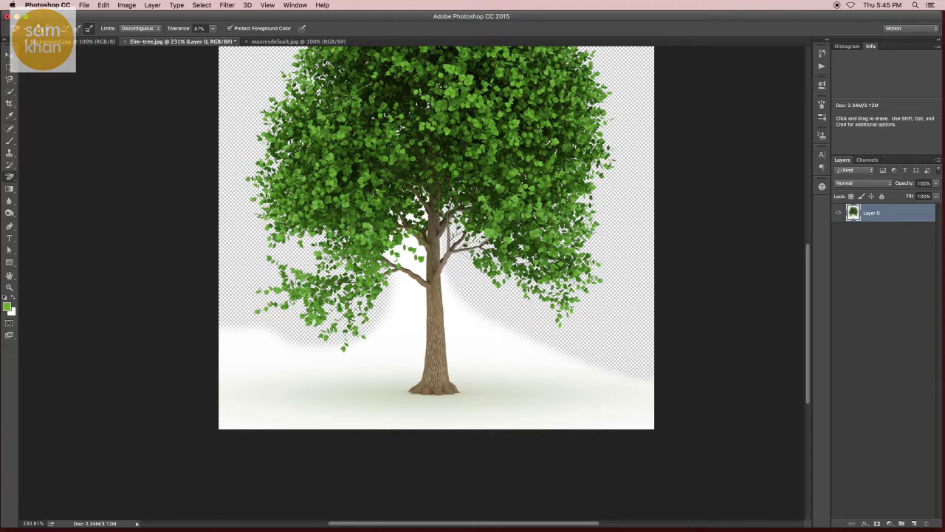
mouse_move(402, 255)
mouse_down()
mouse_move(425, 277)
mouse_move(465, 292)
mouse_up()
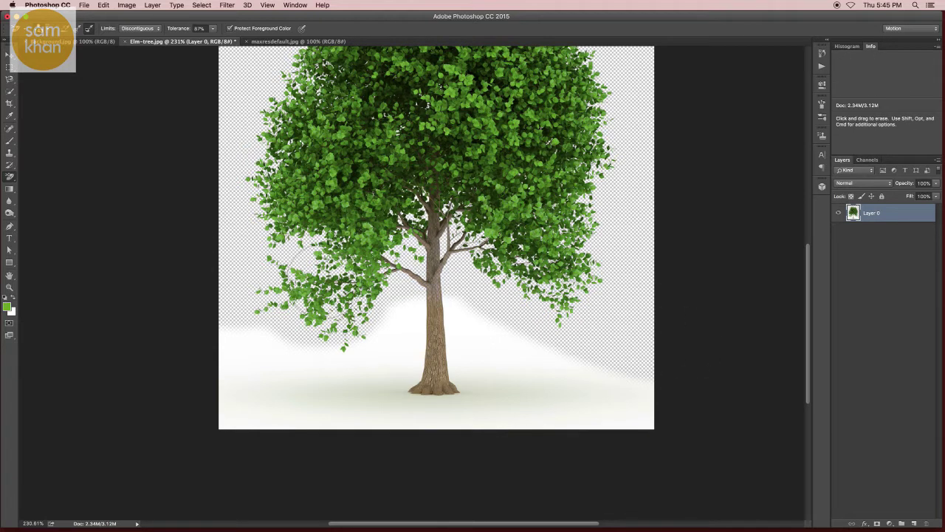
mouse_move(384, 314)
mouse_down()
mouse_move(338, 327)
mouse_move(253, 317)
mouse_move(332, 333)
mouse_move(229, 327)
mouse_move(243, 376)
mouse_move(270, 394)
mouse_move(246, 405)
mouse_up()
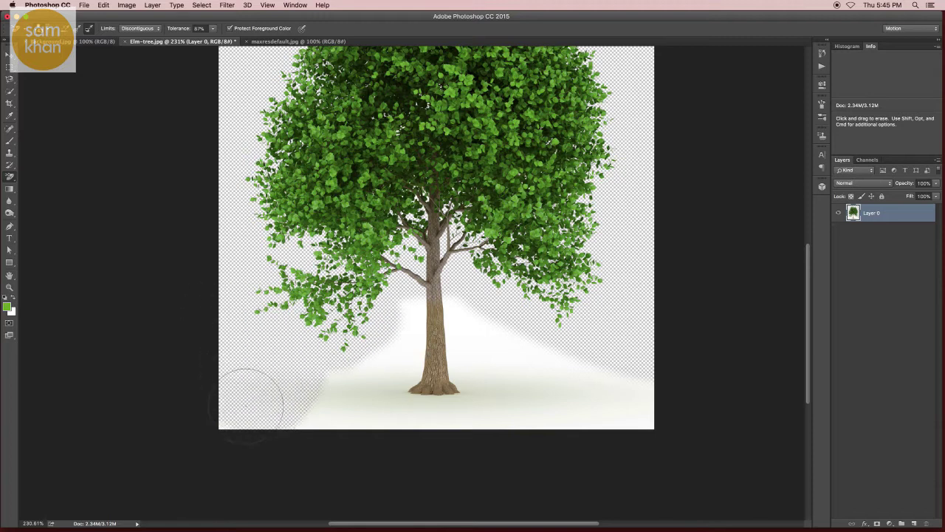
scroll(452, 330, up, 5)
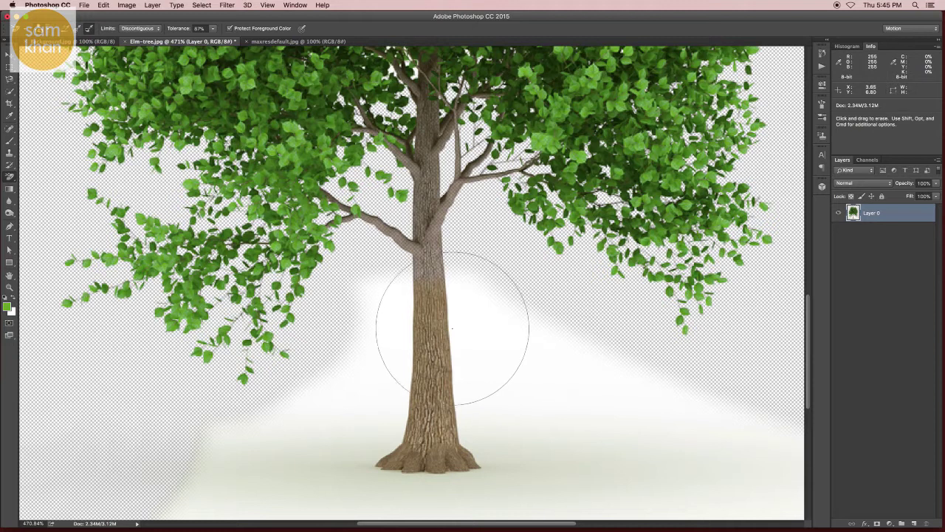
mouse_move(435, 323)
mouse_down()
mouse_move(418, 354)
mouse_move(405, 476)
mouse_move(428, 433)
mouse_move(441, 440)
mouse_up()
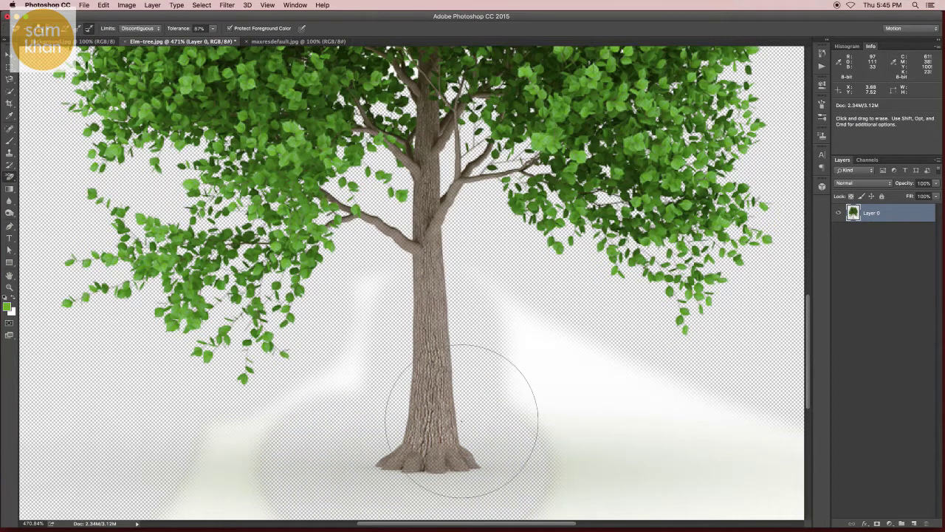
key(p)
click(416, 261)
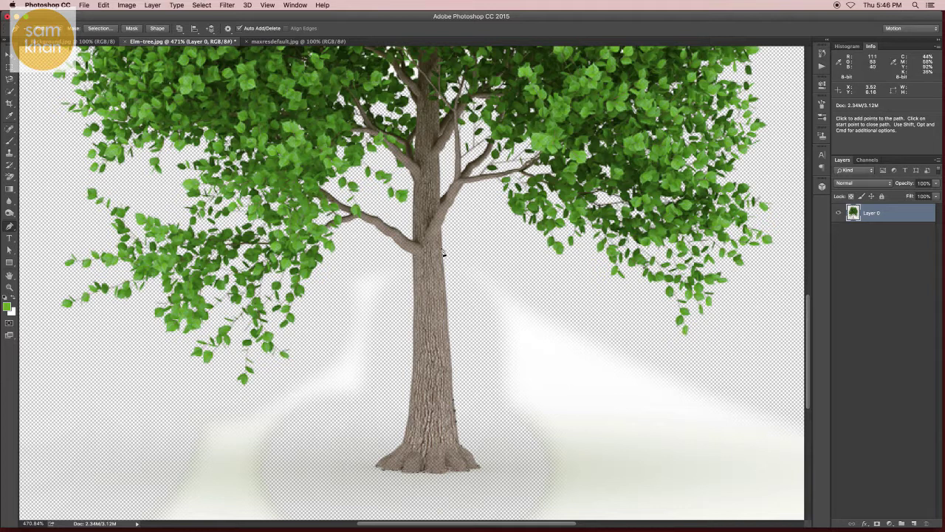
key(a)
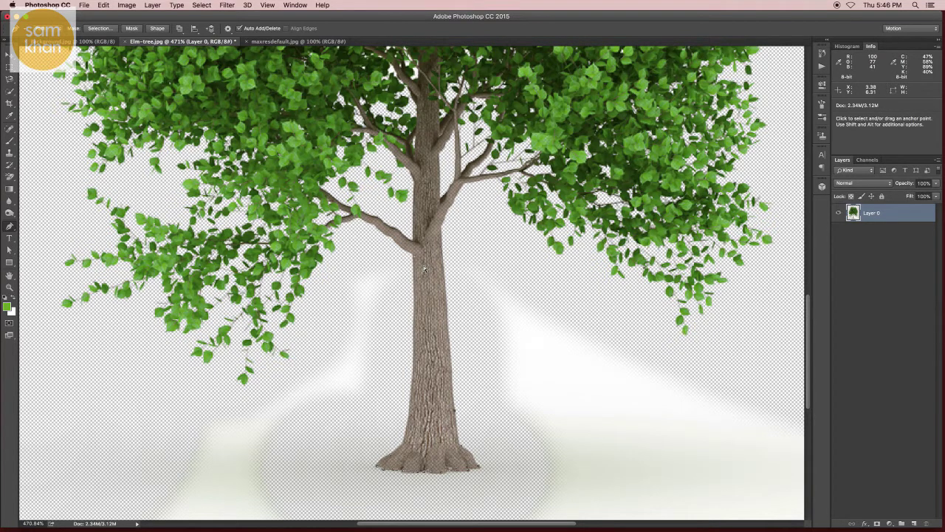
alt+click(463, 285)
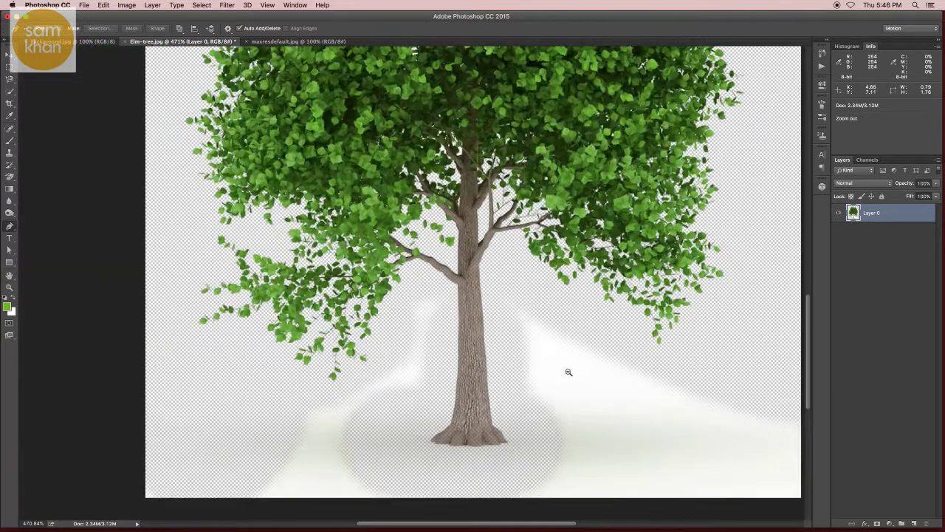
scroll(569, 371, down, 3)
key(super+d)
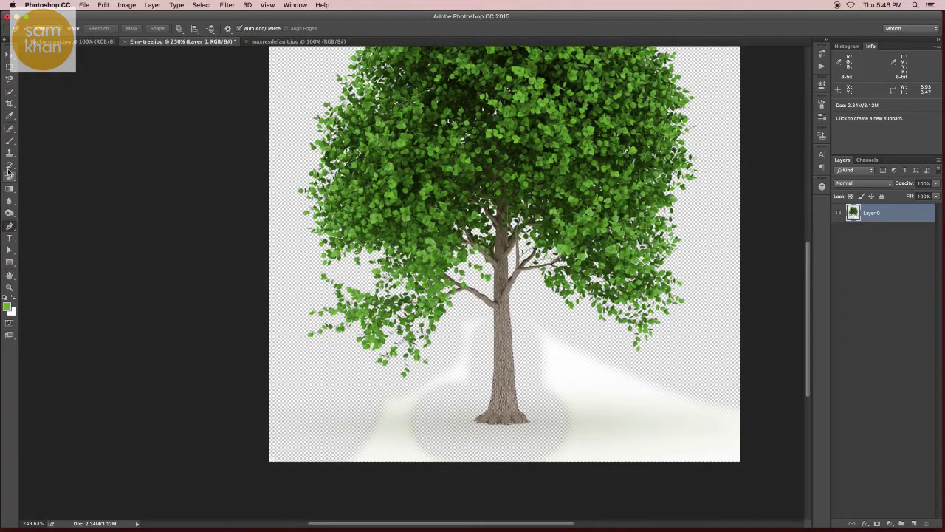
scroll(9, 169, right, 3)
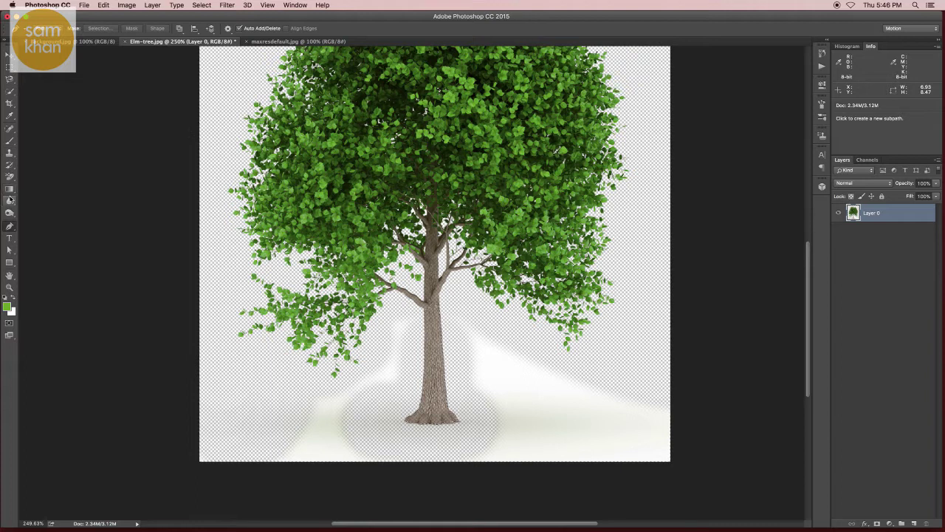
click(12, 178)
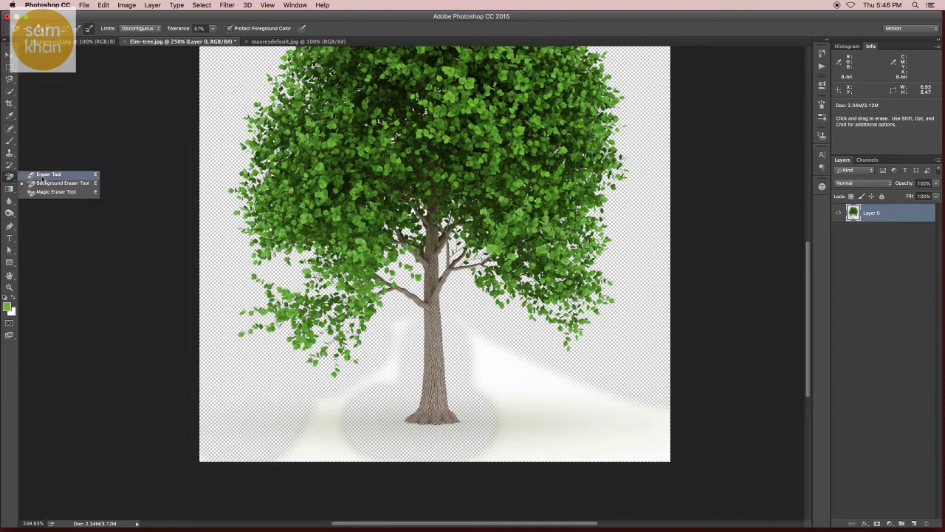
With the plain Eraser, wipe out the white haze left and right of the trunk base
click(40, 175)
mouse_move(253, 453)
mouse_down()
mouse_move(373, 389)
mouse_move(396, 360)
mouse_move(379, 416)
mouse_up()
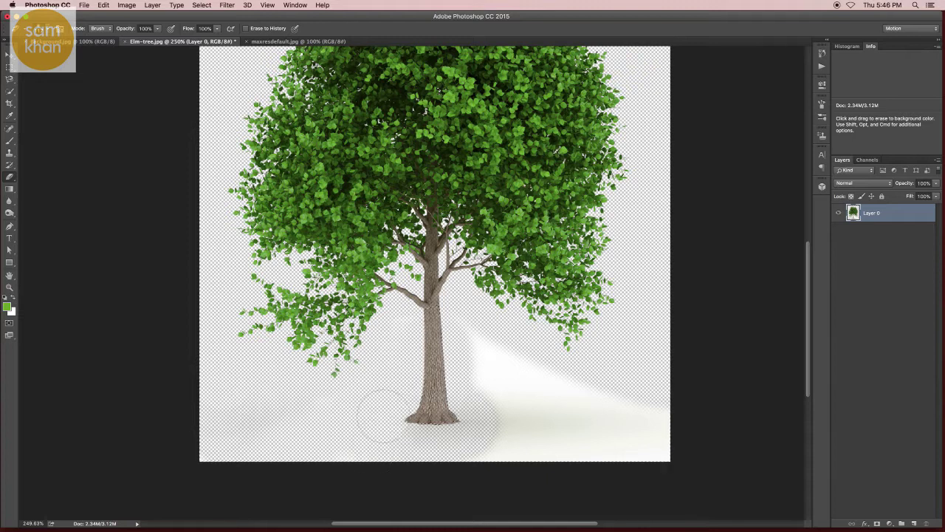
mouse_move(238, 443)
mouse_down()
mouse_move(538, 465)
mouse_move(492, 352)
mouse_move(490, 363)
mouse_move(663, 424)
mouse_move(573, 443)
mouse_move(692, 380)
mouse_up()
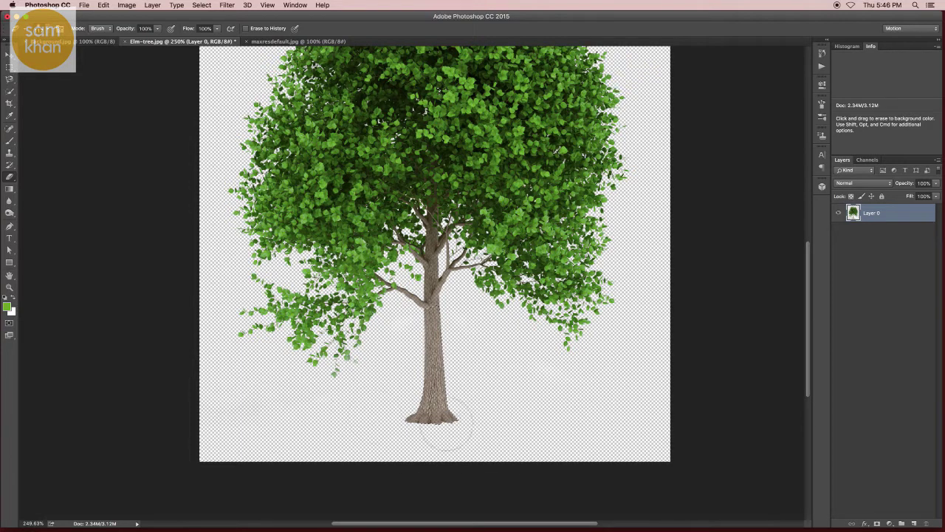
Move the cut-out tree into Background.jpg and position it on the field below the sun
key(v)
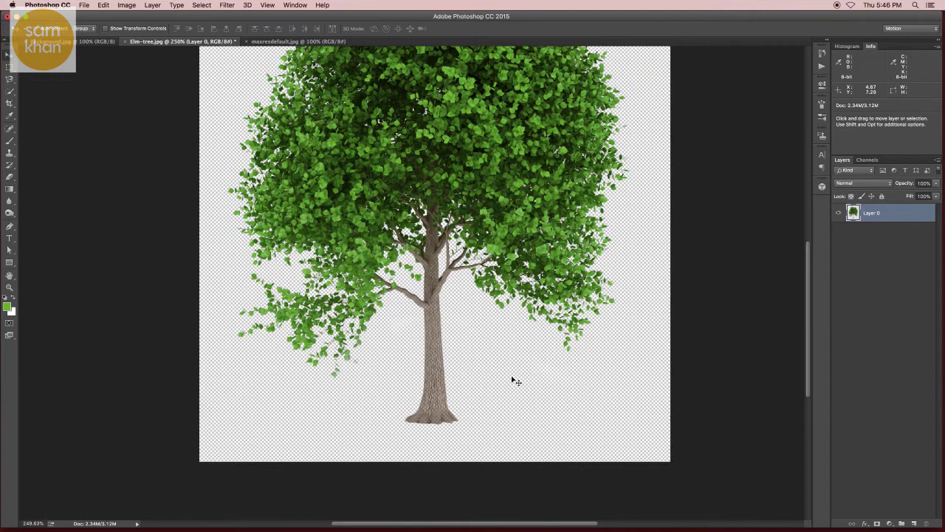
alt+scroll(487, 347, down, 2)
alt+scroll(475, 316, down, 2)
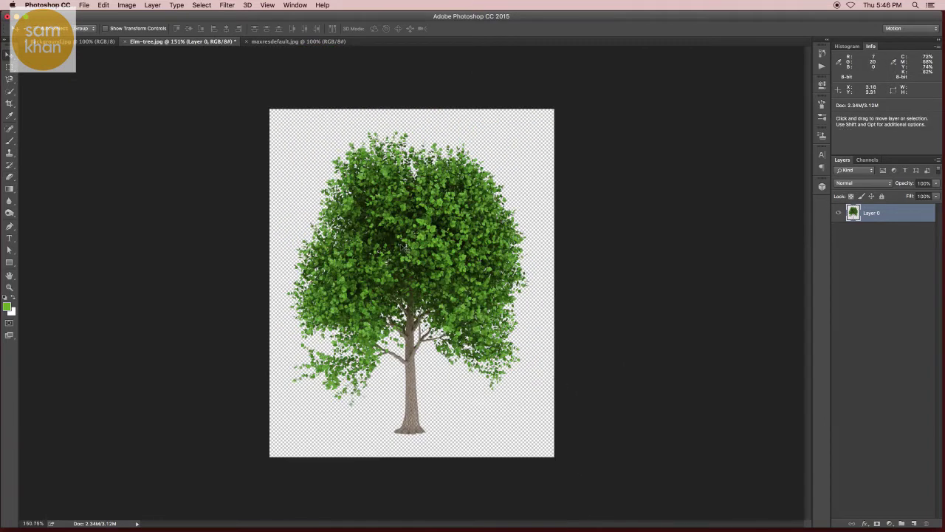
drag(409, 240, 110, 47)
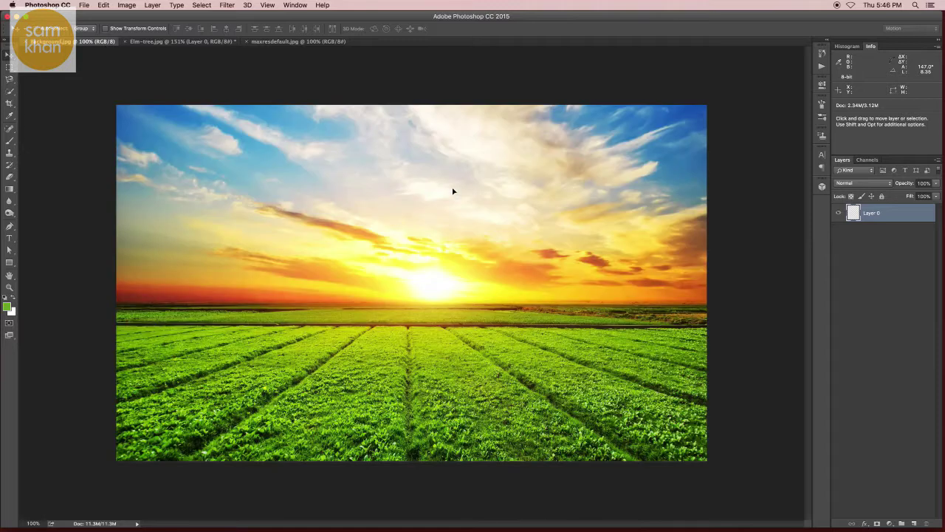
mouse_move(453, 194)
mouse_down()
mouse_move(461, 299)
mouse_move(550, 329)
mouse_move(422, 306)
mouse_move(404, 314)
mouse_up()
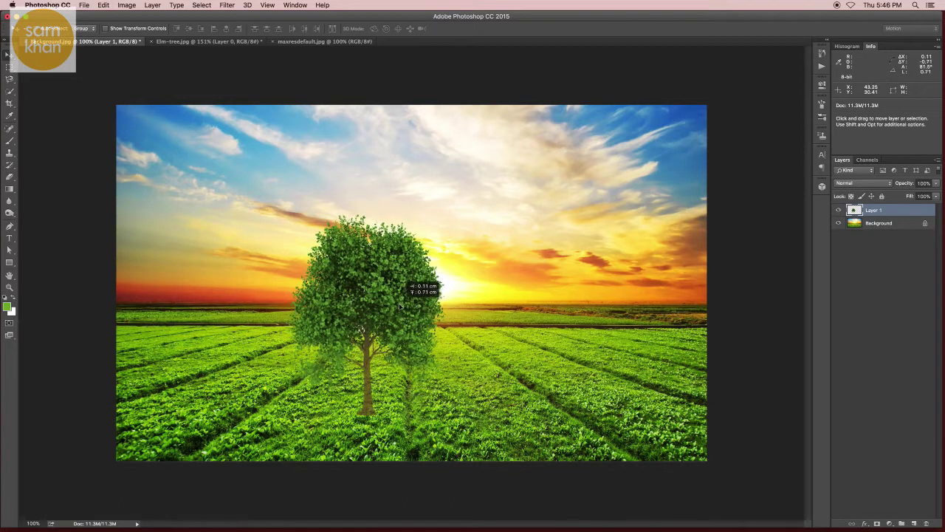
drag(398, 309, 401, 311)
Add a mask to Layer 1 and paint out the trunk base with a soft 100% brush
key(z)
click(404, 435)
drag(404, 435, 444, 387)
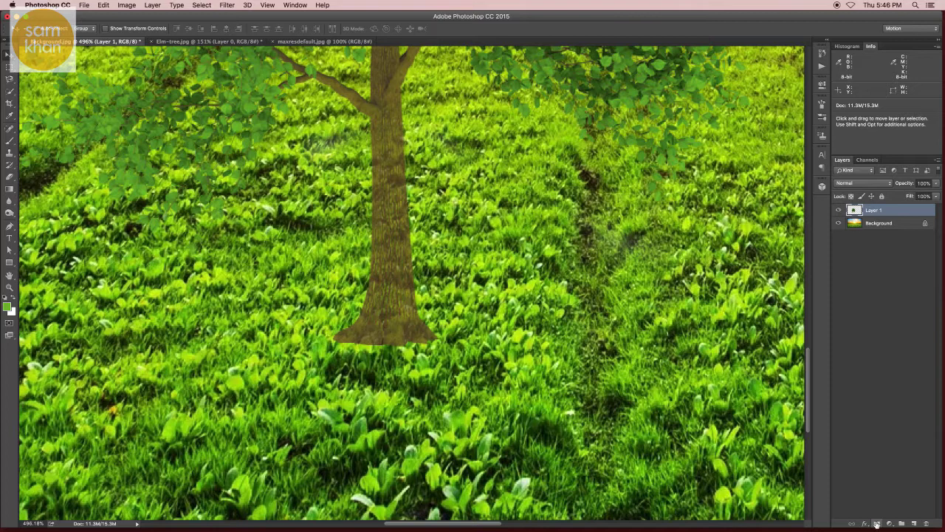
click(876, 524)
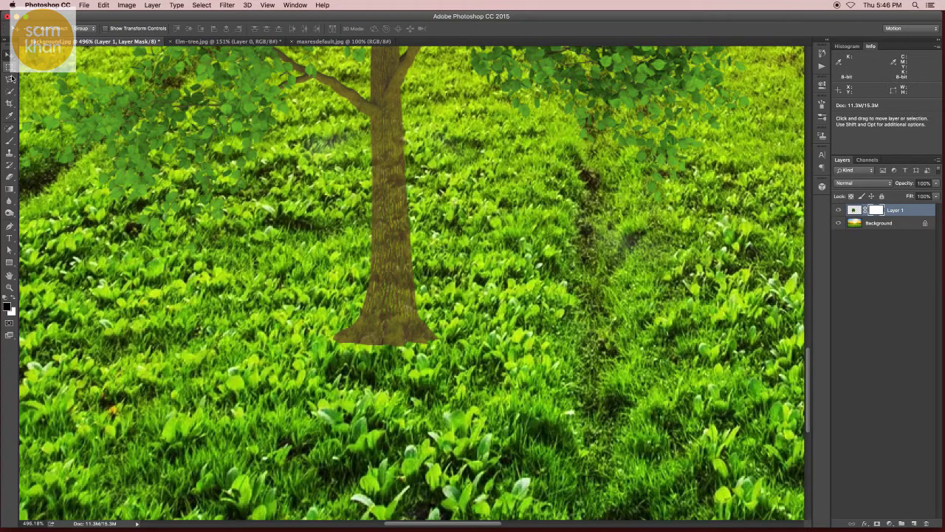
click(10, 141)
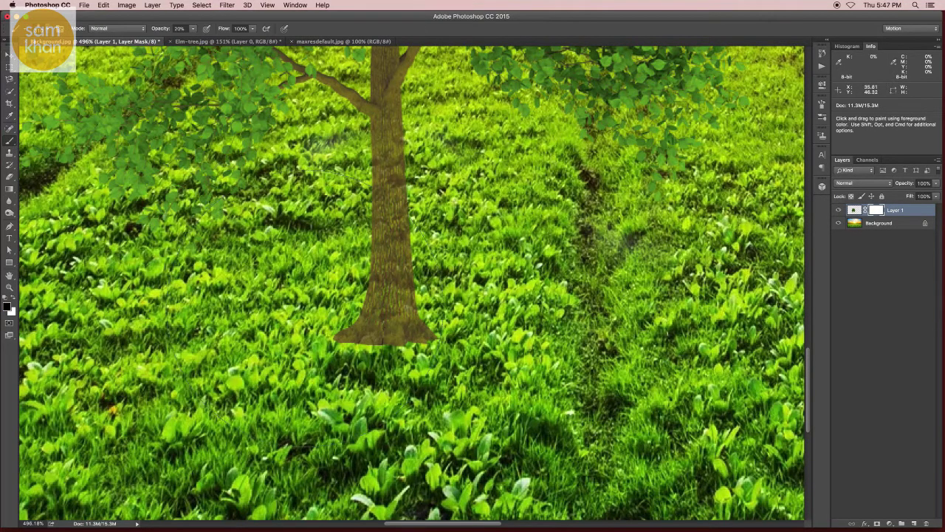
drag(384, 310, 354, 310)
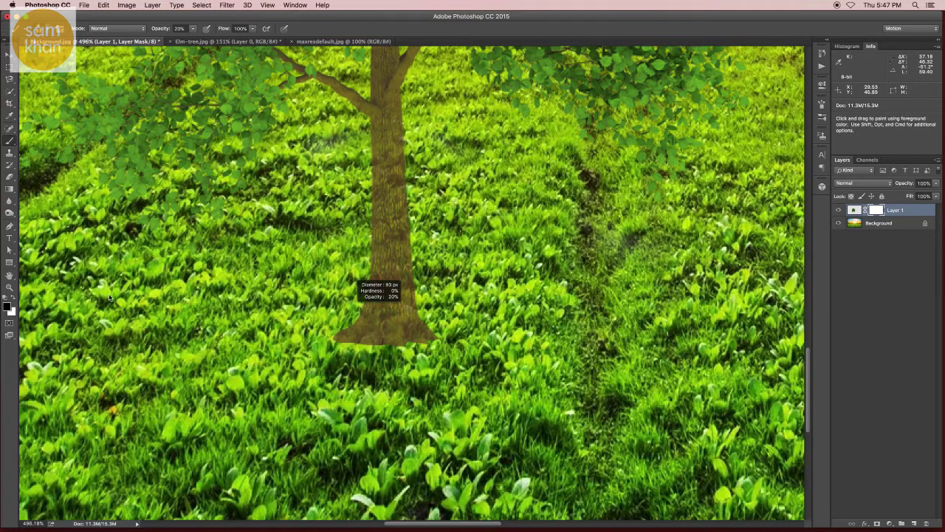
click(192, 28)
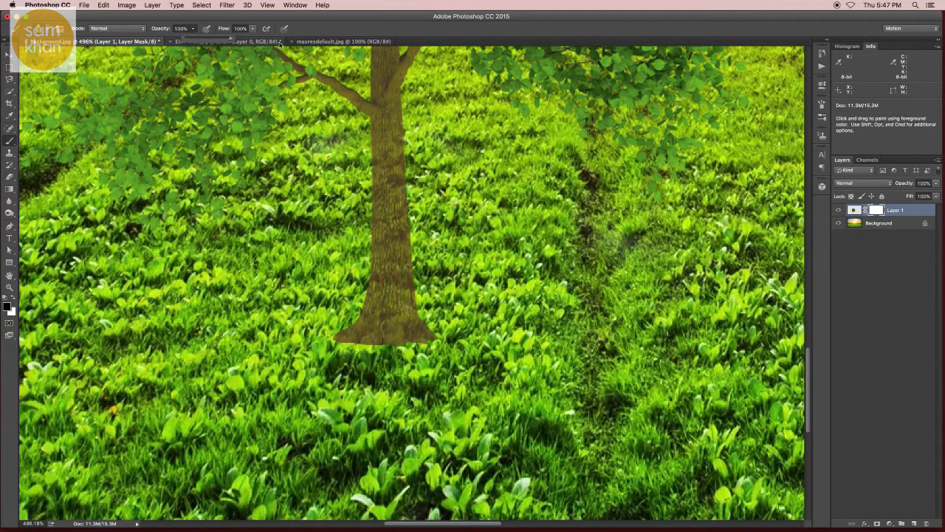
drag(254, 316, 243, 316)
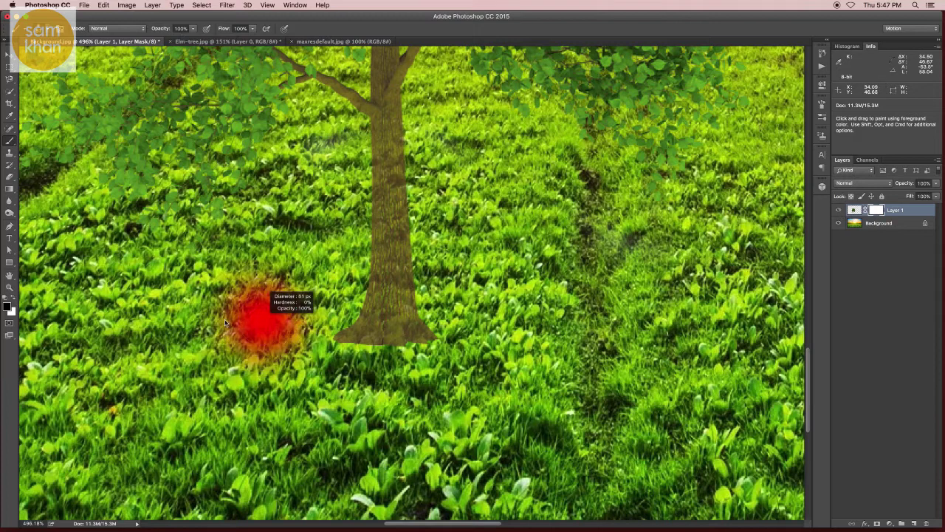
drag(364, 338, 403, 338)
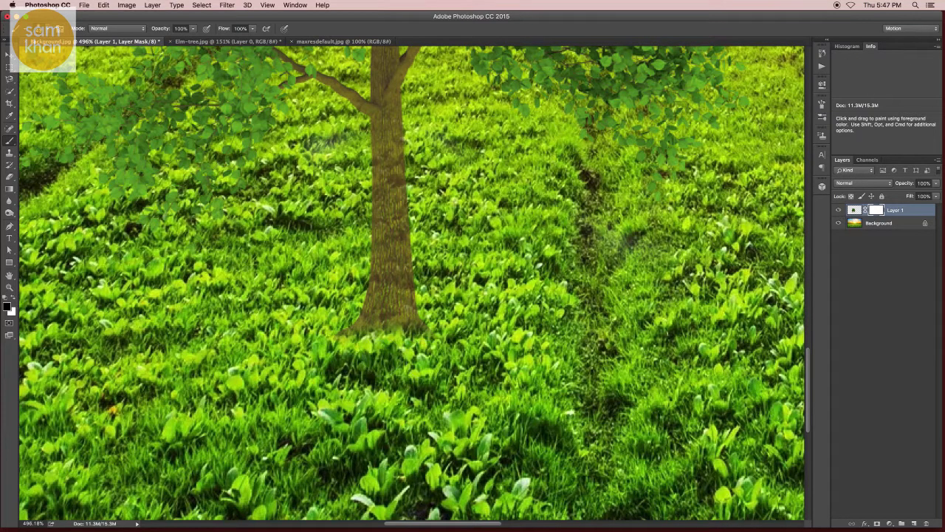
scroll(449, 329, down, 2)
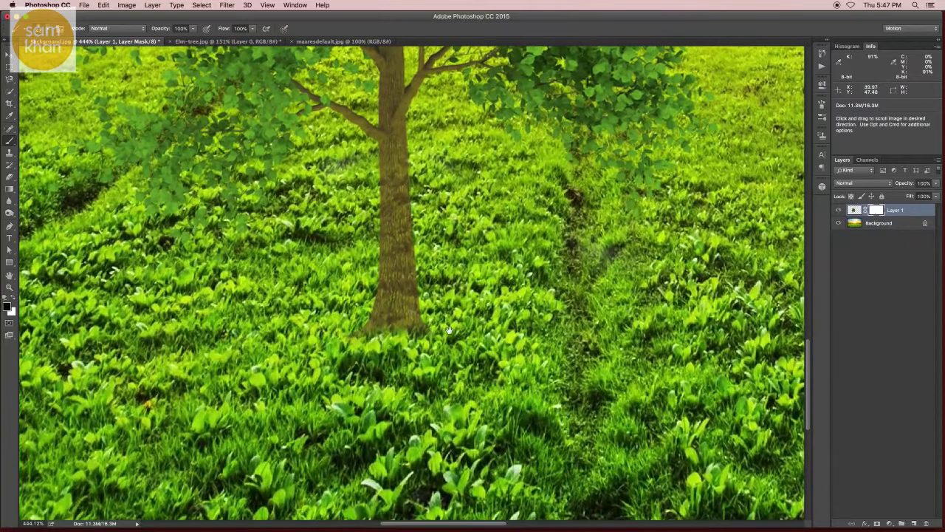
drag(449, 329, 446, 370)
Add a new empty Layer 2 directly above the Background layer
key(v)
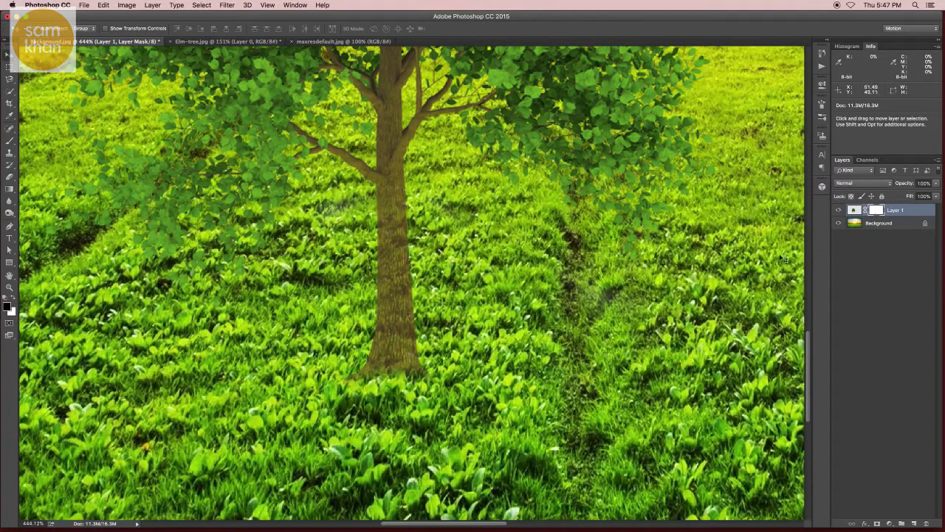
click(891, 223)
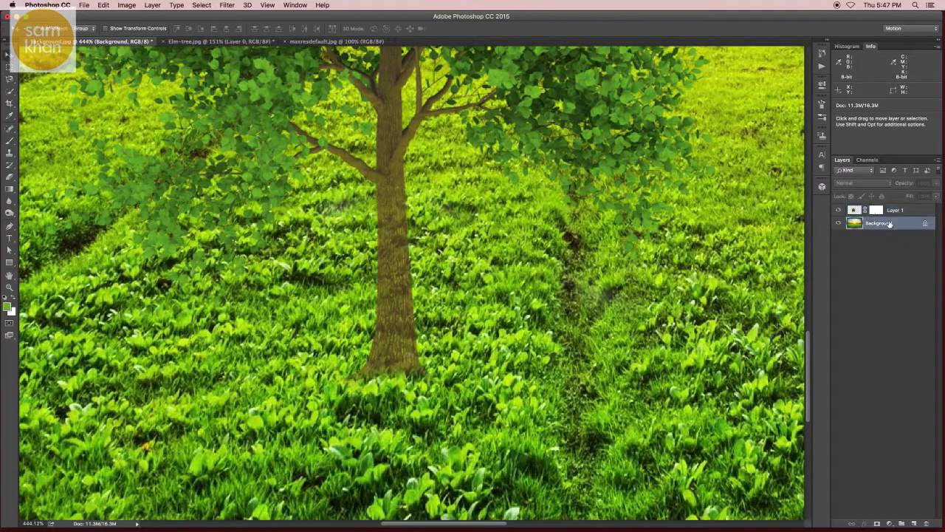
click(914, 524)
scroll(411, 175, right, 2)
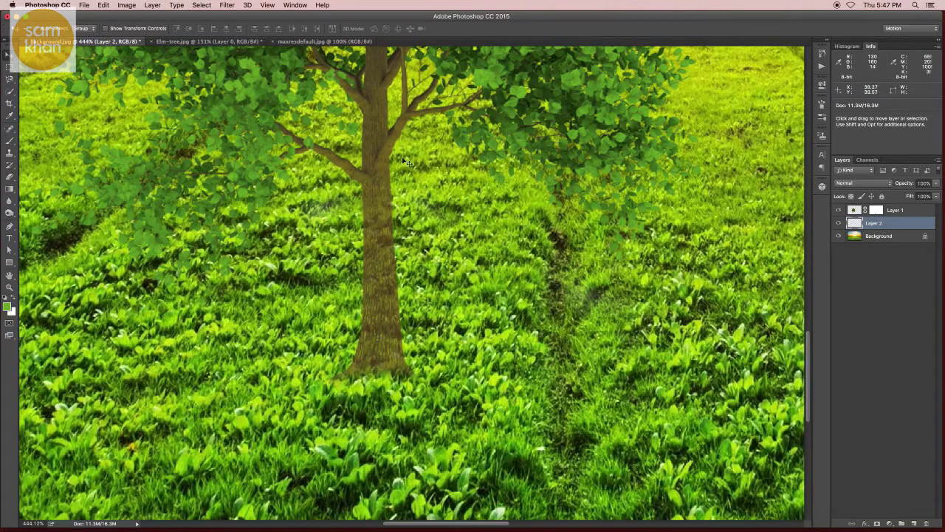
Sample the trunk brown and paint it over the lower trunk area on Layer 2
key(i)
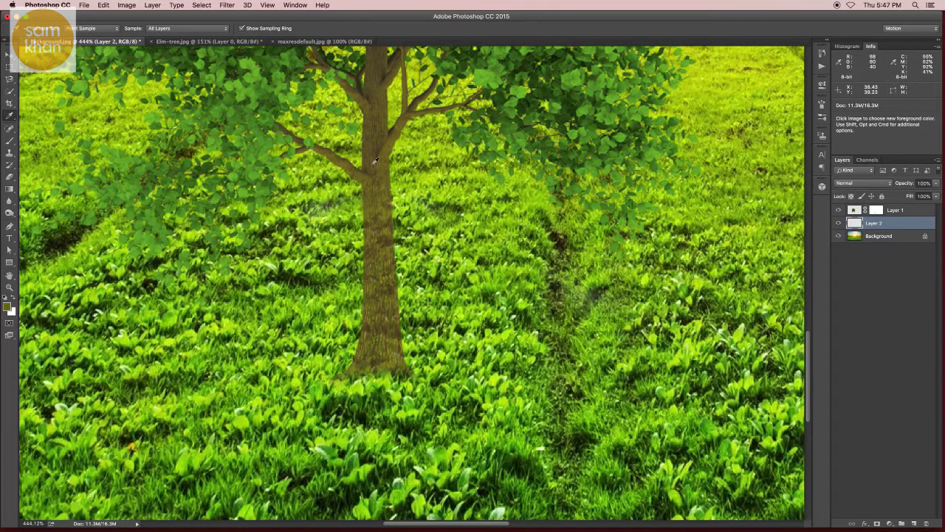
key(b)
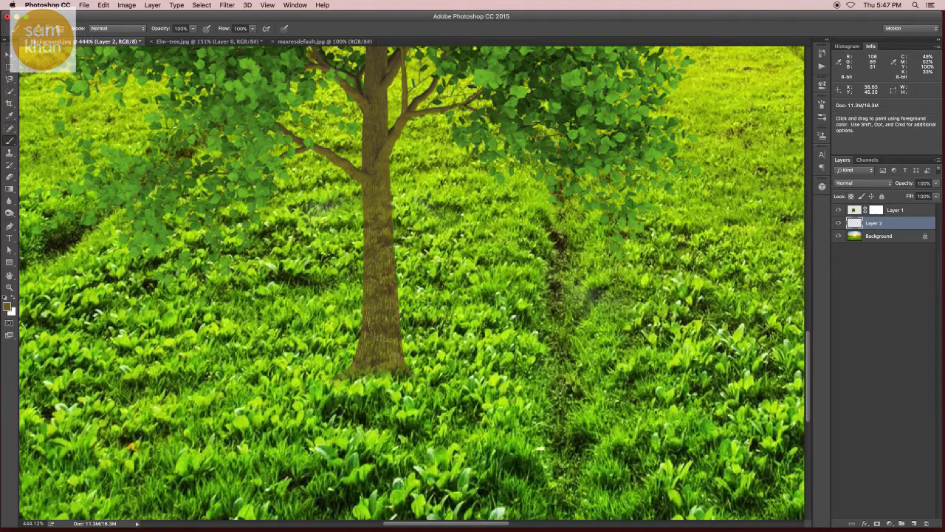
mouse_move(385, 319)
mouse_down()
mouse_move(383, 330)
mouse_move(374, 325)
mouse_up()
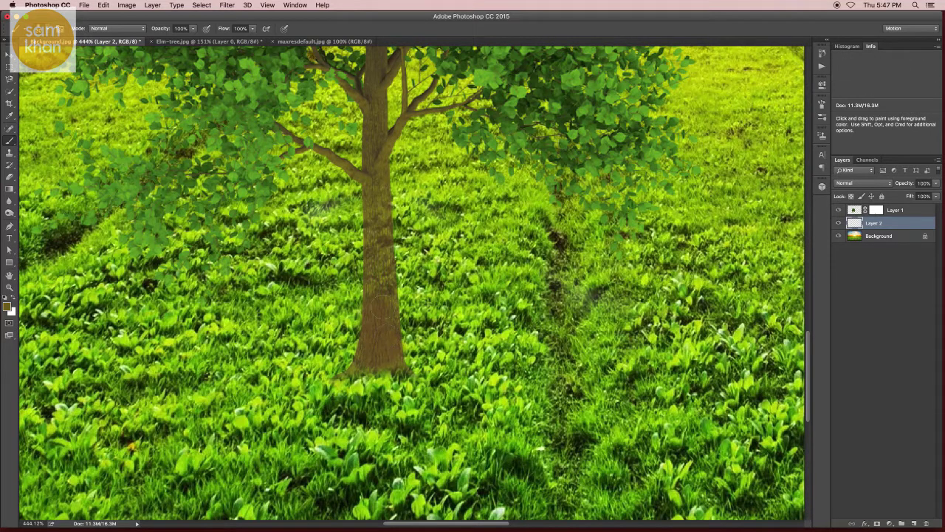
mouse_move(378, 262)
mouse_down()
mouse_move(375, 214)
mouse_move(375, 260)
mouse_up()
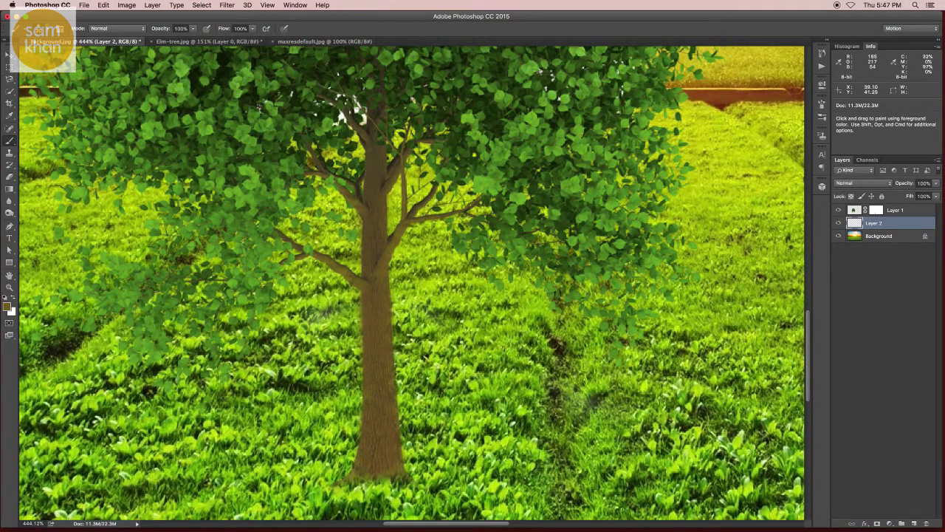
scroll(374, 157, right, 2)
Load Layer 1's tree outline as a selection, clear Layer 2 inside it, then deselect
key(e)
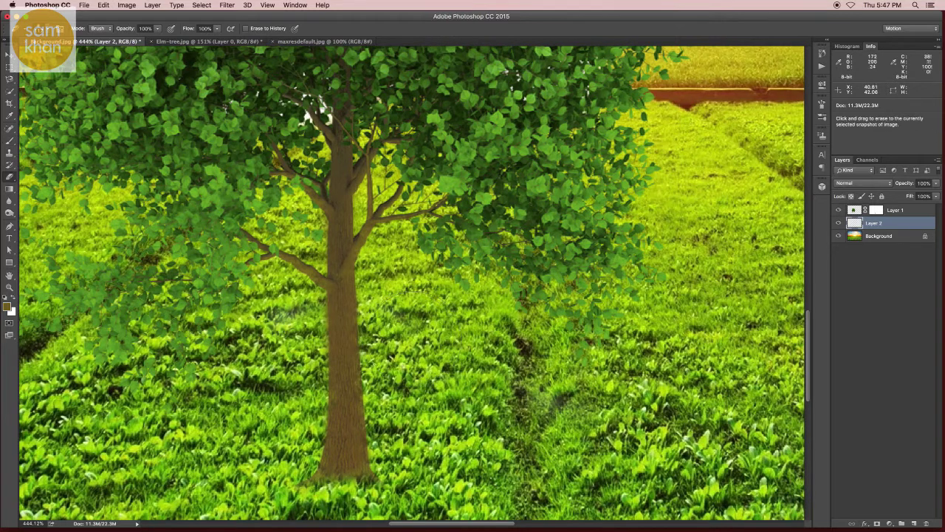
drag(411, 338, 436, 325)
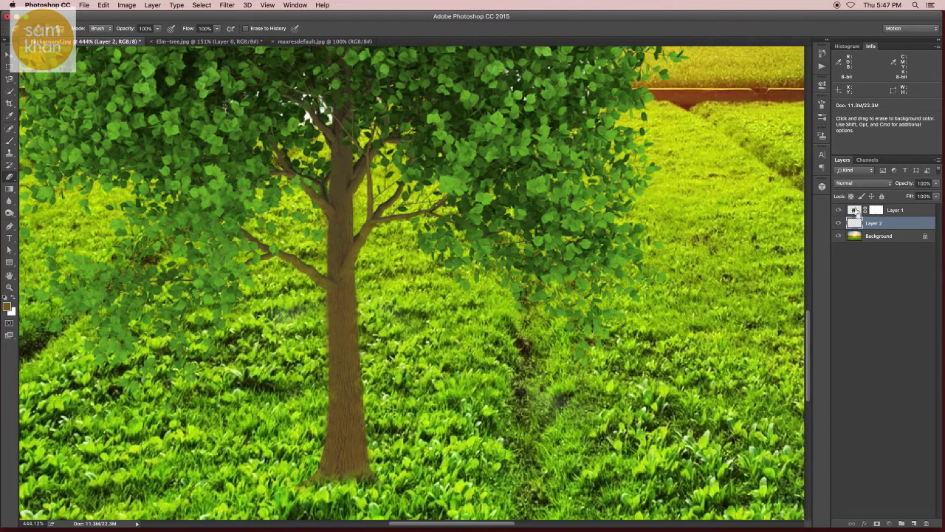
super+click(855, 211)
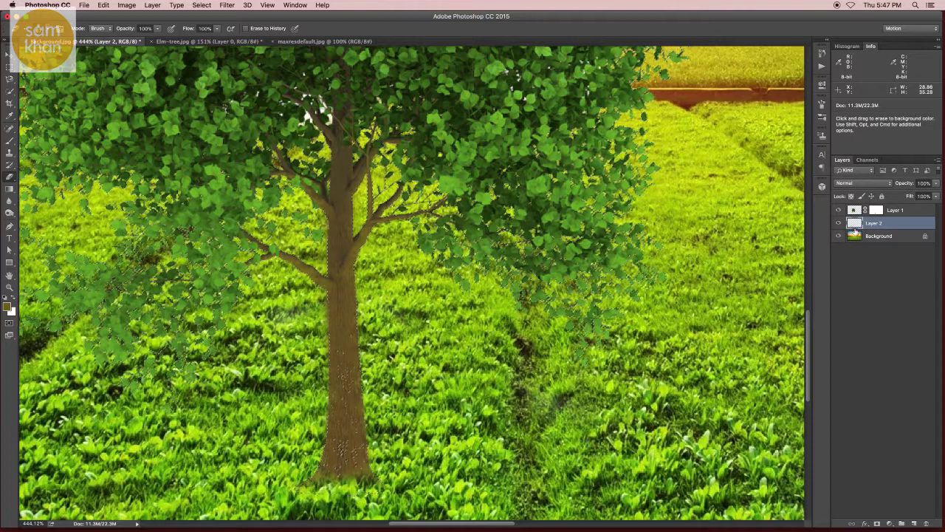
key(super+c)
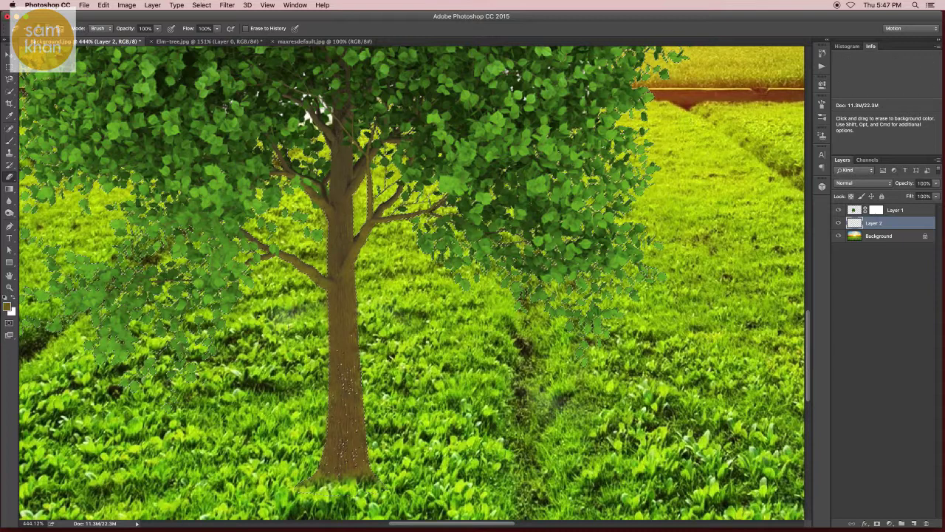
key(super+d)
Add a new empty Layer 3 directly above the Background layer
key(v)
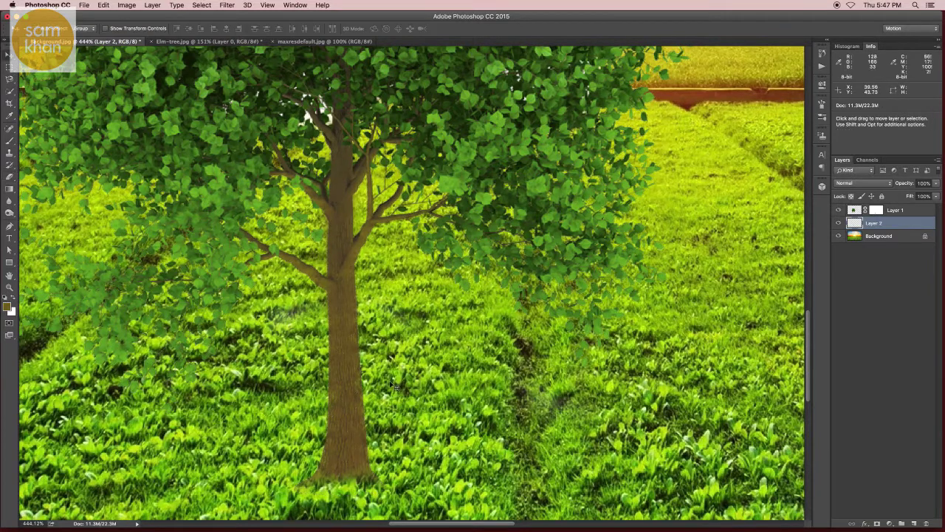
scroll(393, 385, down, 5)
drag(469, 372, 485, 371)
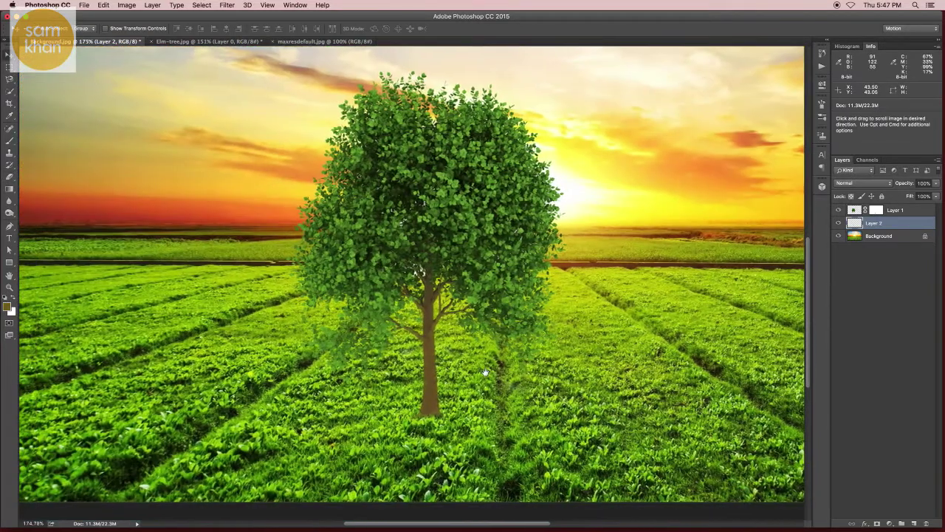
click(872, 236)
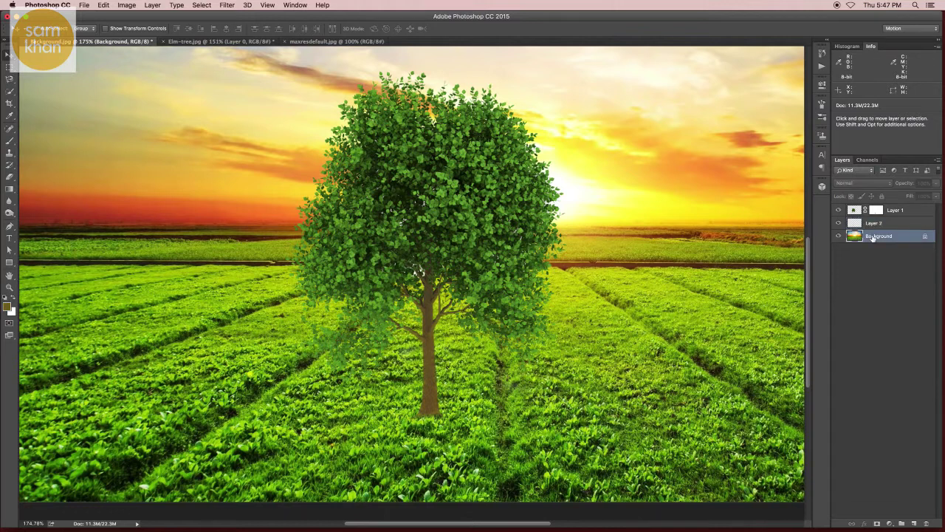
click(901, 523)
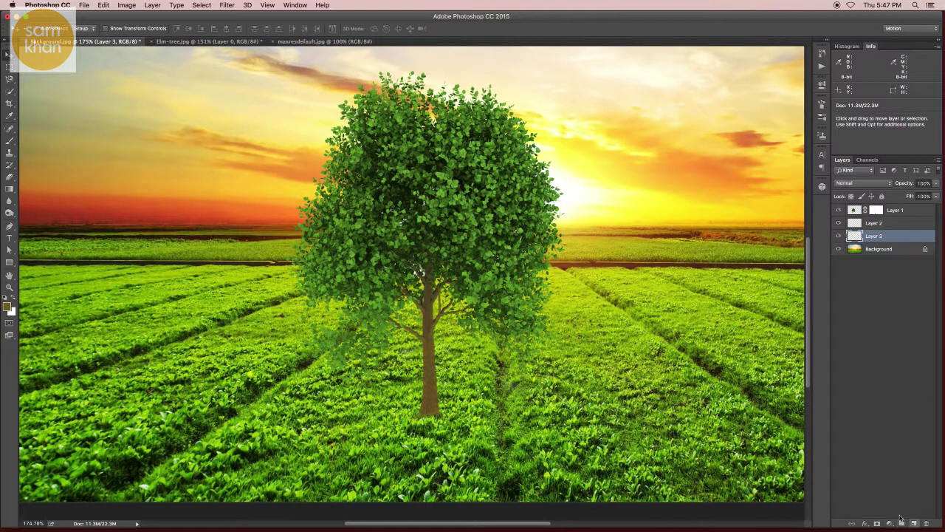
Pick a soft round brush, flatten its roundness and set its size to 124 px
click(9, 142)
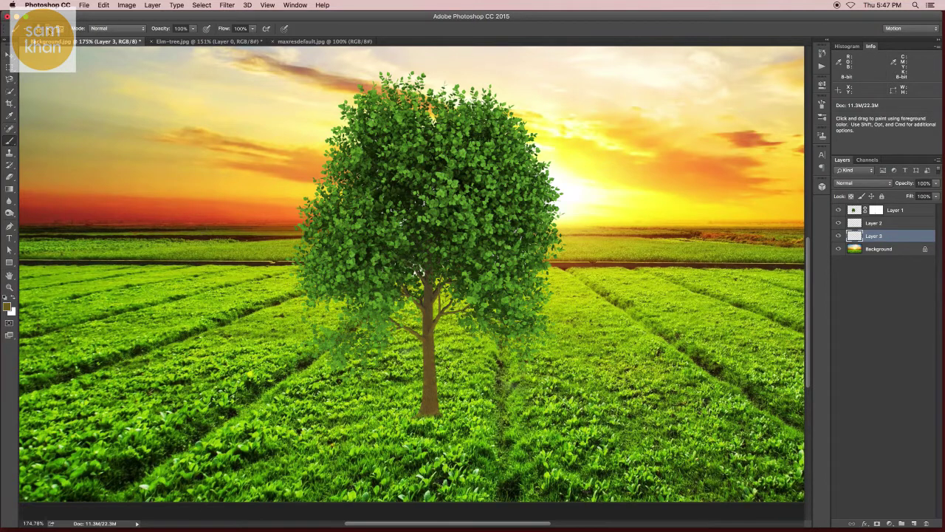
click(50, 29)
click(63, 99)
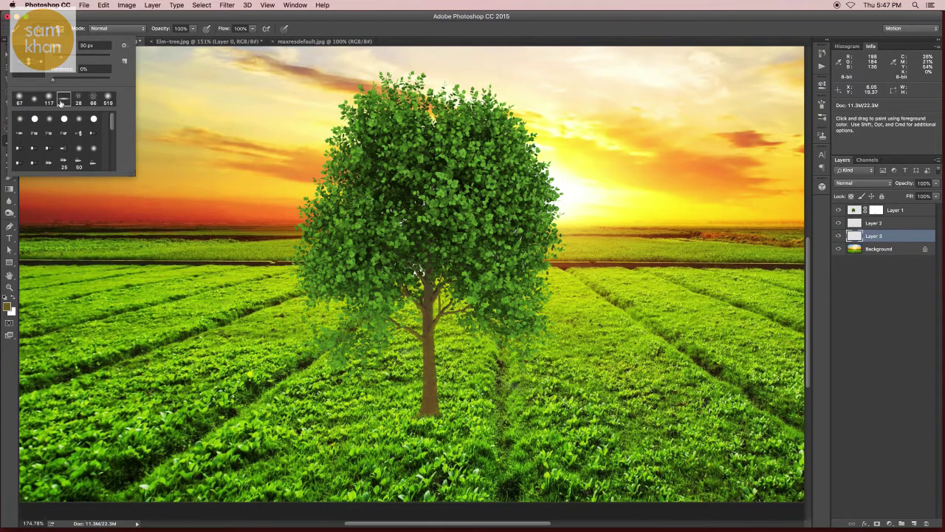
click(34, 99)
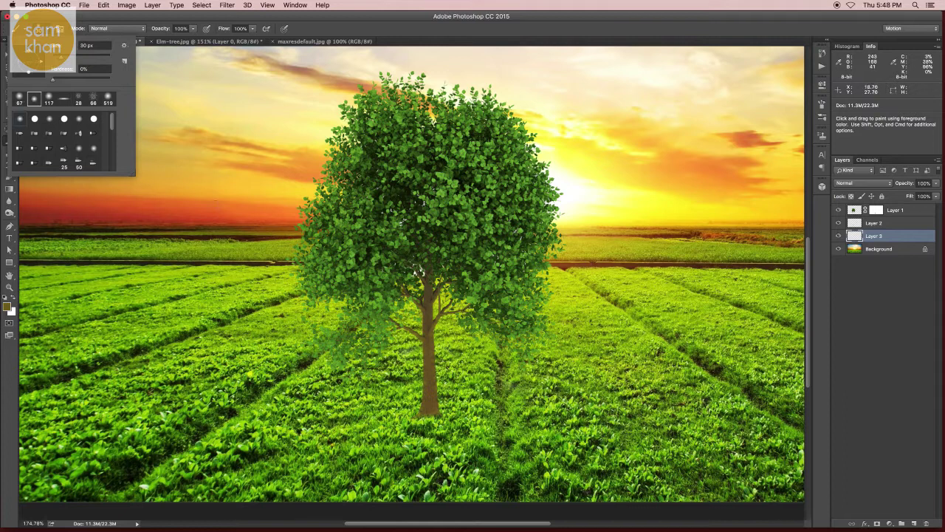
right_click(220, 205)
drag(247, 240, 247, 231)
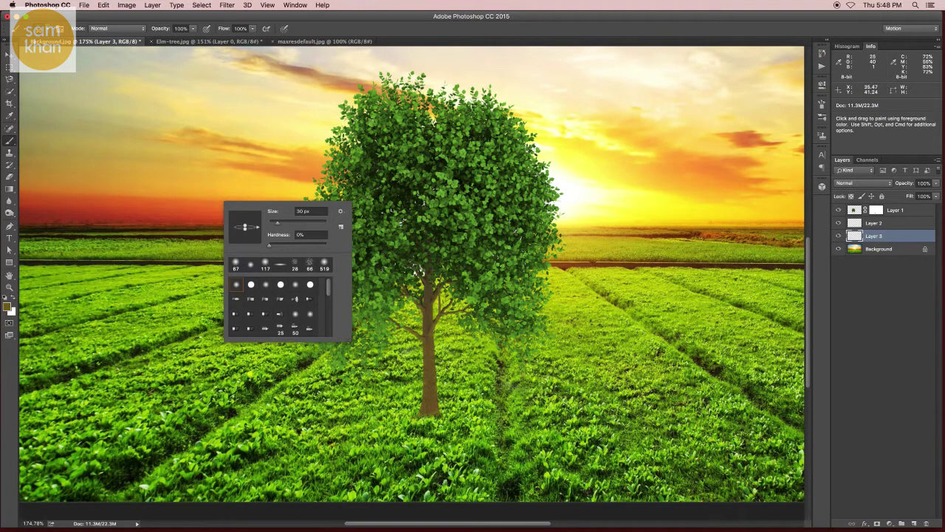
drag(279, 225, 302, 225)
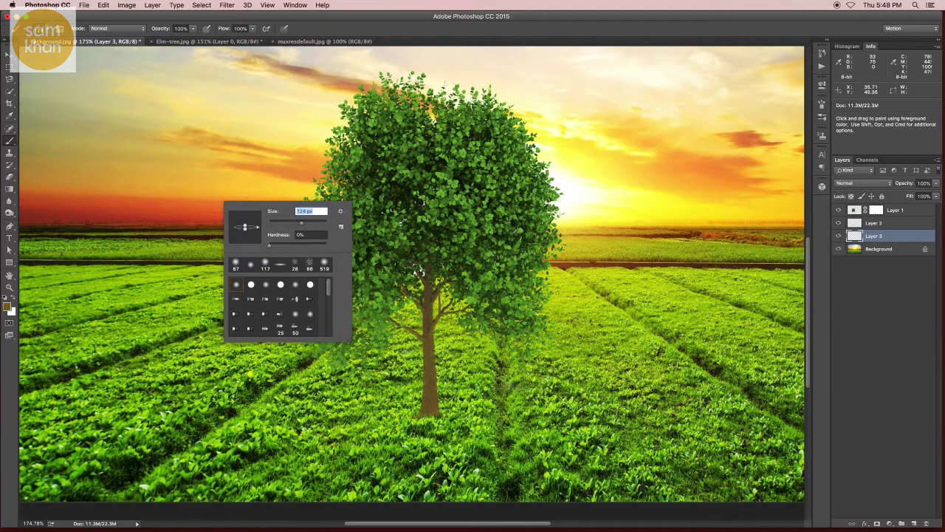
key(Return)
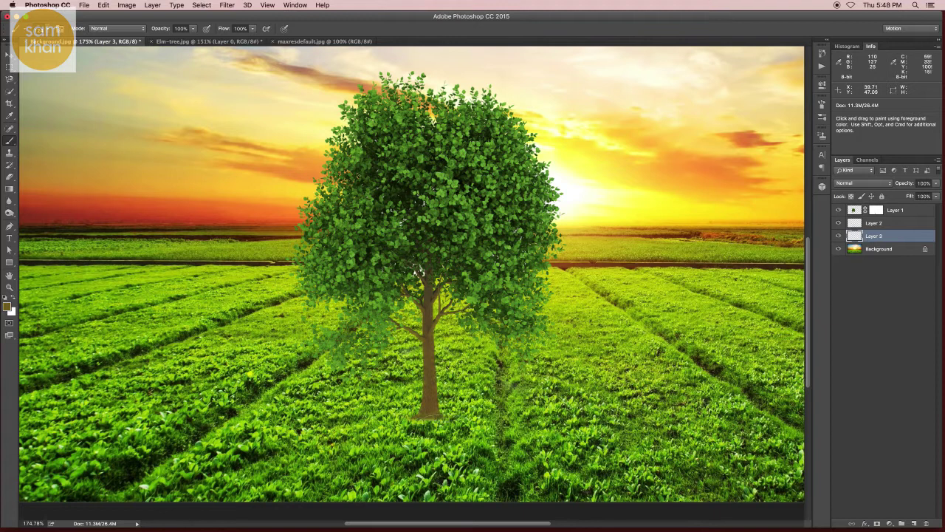
Set the foreground colour to black and paint a soft shadow under the trunk on Layer 3
click(7, 306)
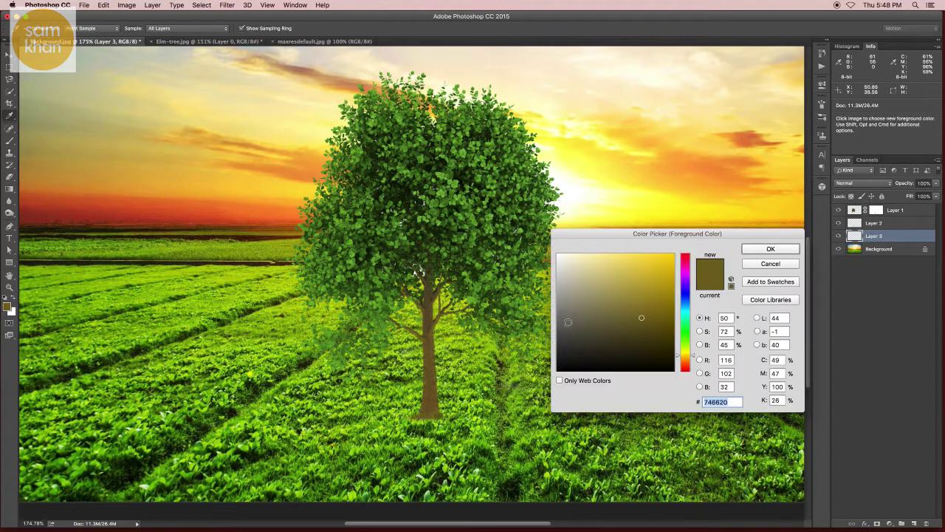
drag(568, 322, 537, 397)
click(770, 249)
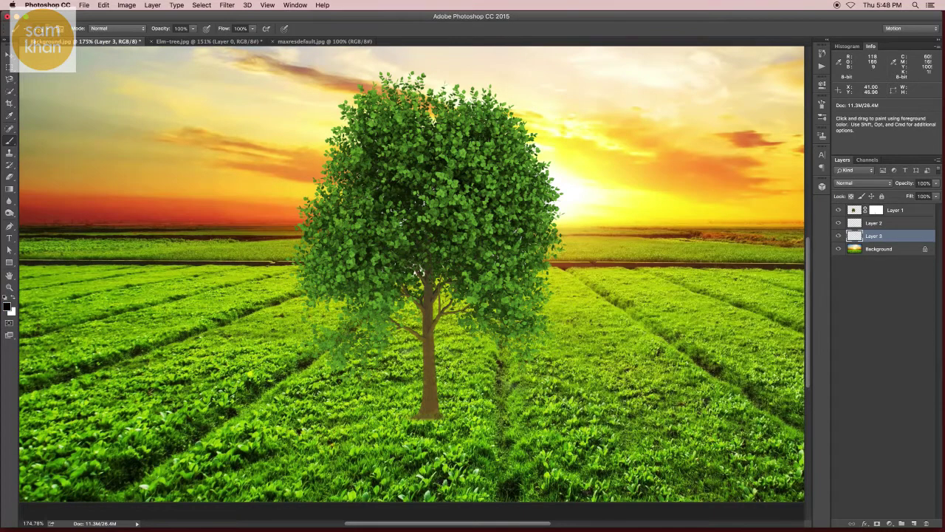
drag(451, 396, 473, 396)
drag(403, 415, 462, 420)
Lower the shadow layer's opacity to 68% and duplicate it
key(v)
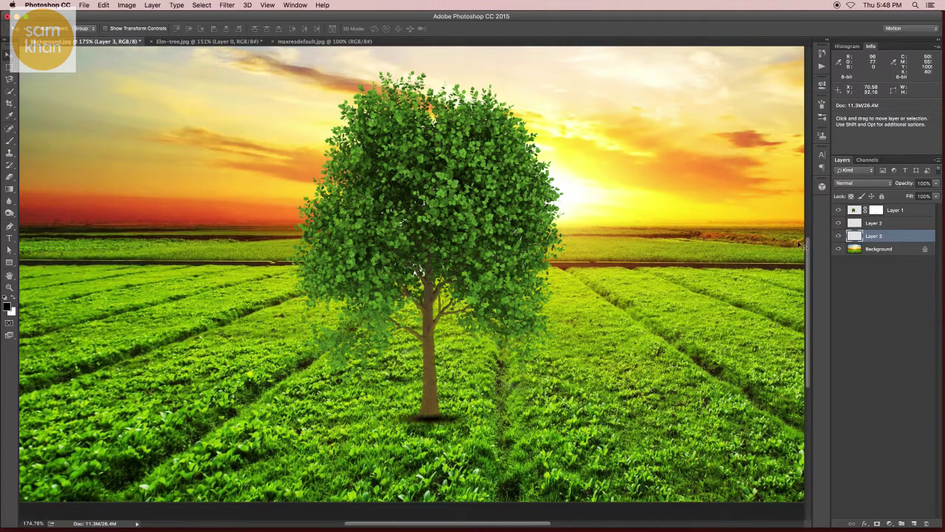
click(937, 183)
drag(932, 191, 925, 196)
drag(900, 238, 914, 522)
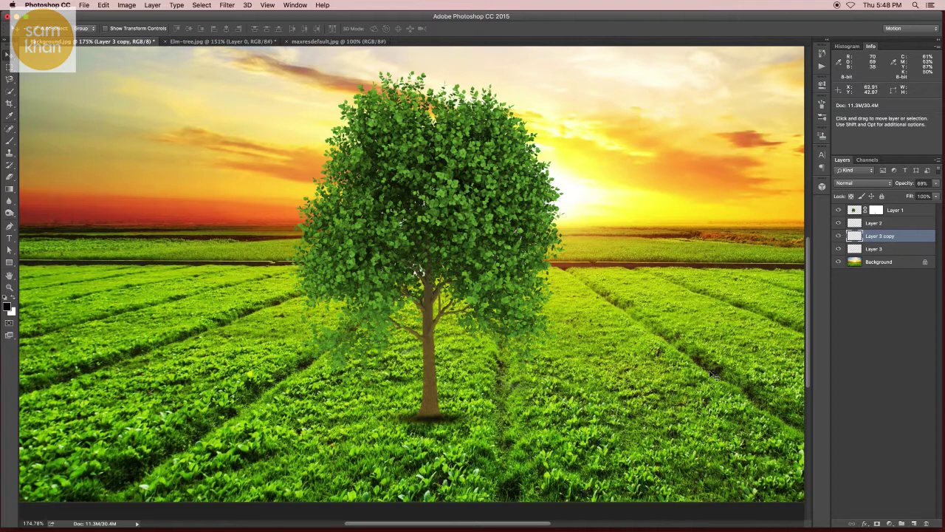
Widen and heighten the Layer 3 copy shadow, then nudge it under the trunk
key(ctrl+t)
drag(511, 416, 583, 418)
drag(430, 432, 431, 470)
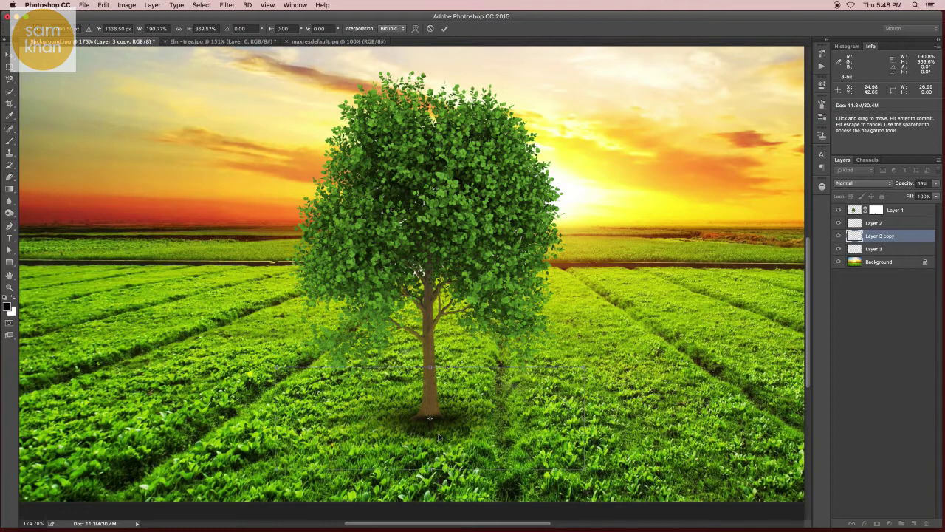
key(Return)
drag(440, 435, 445, 436)
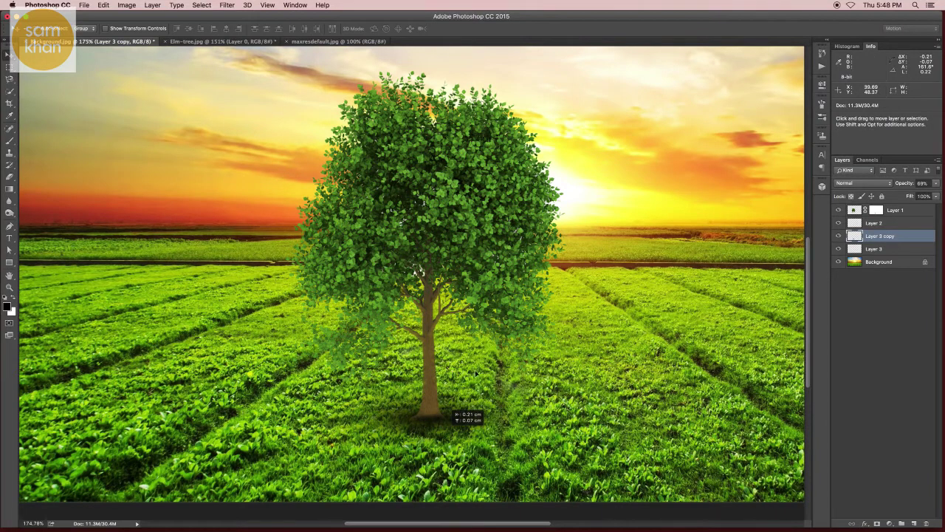
scroll(477, 373, down, 2)
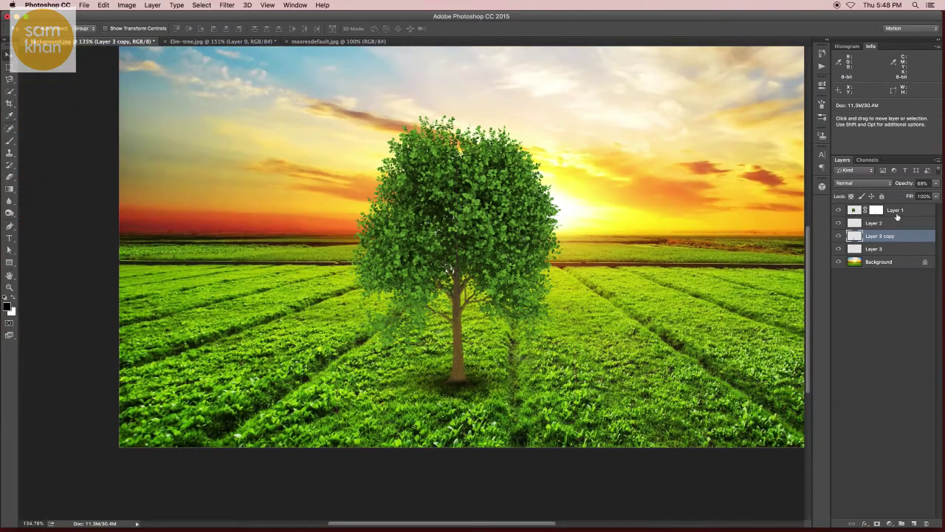
Rename Layer 3 copy to 'shadow' and Layer 3 to 'small shadow', keeping the other layer names
double_click(896, 210)
text(tree)
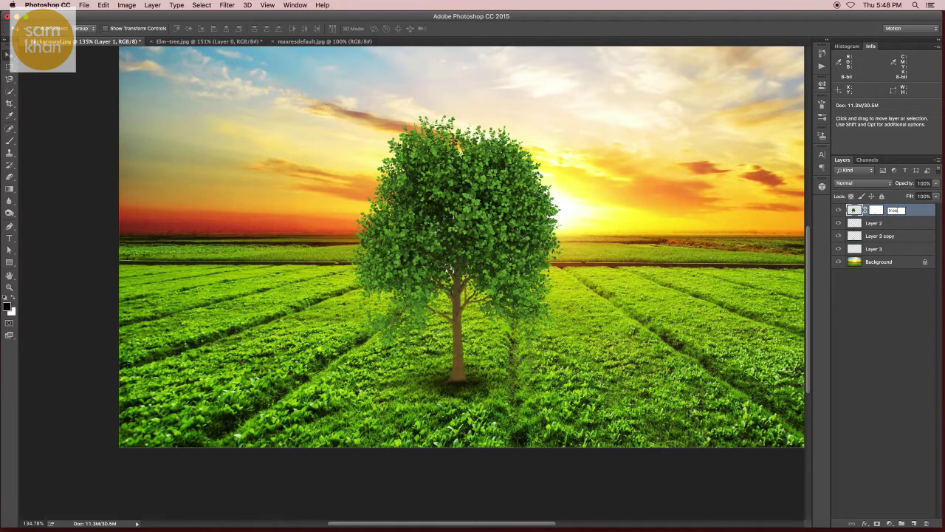
key(Return)
double_click(875, 223)
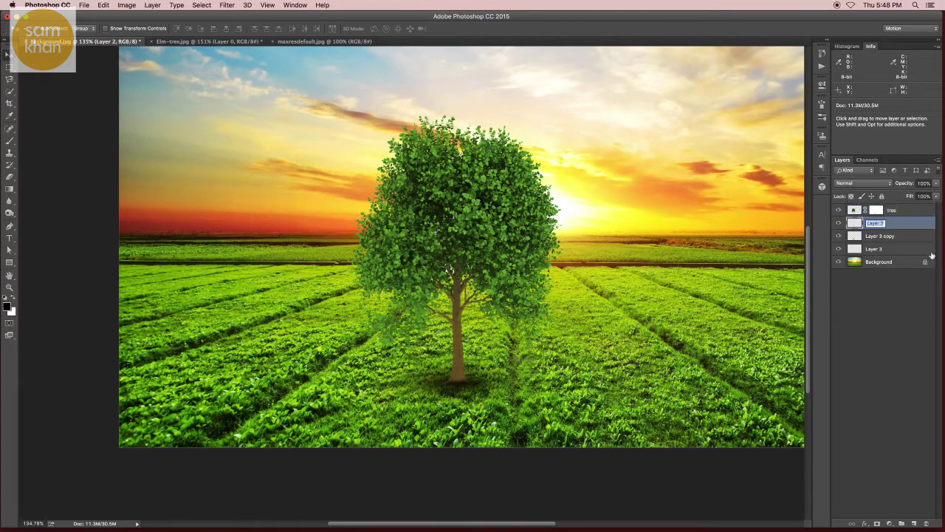
key(Return)
click(838, 235)
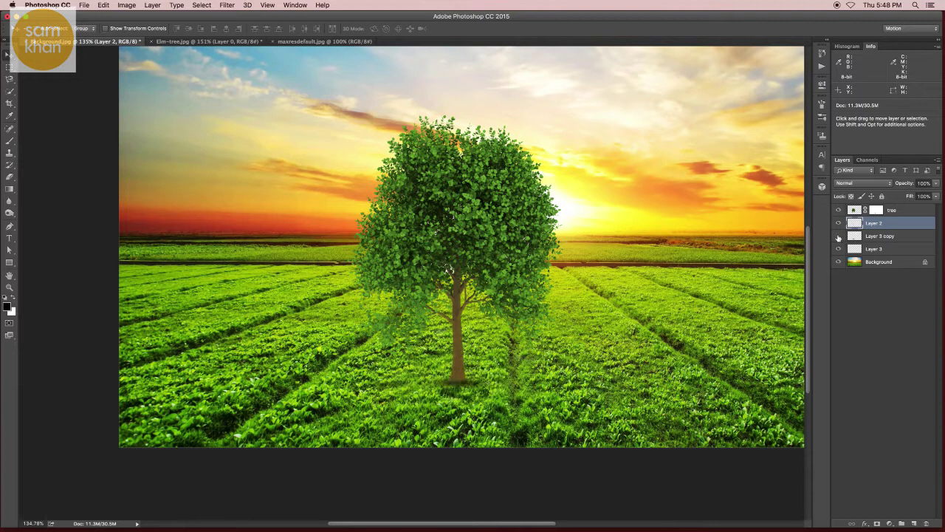
double_click(879, 236)
text(shadow)
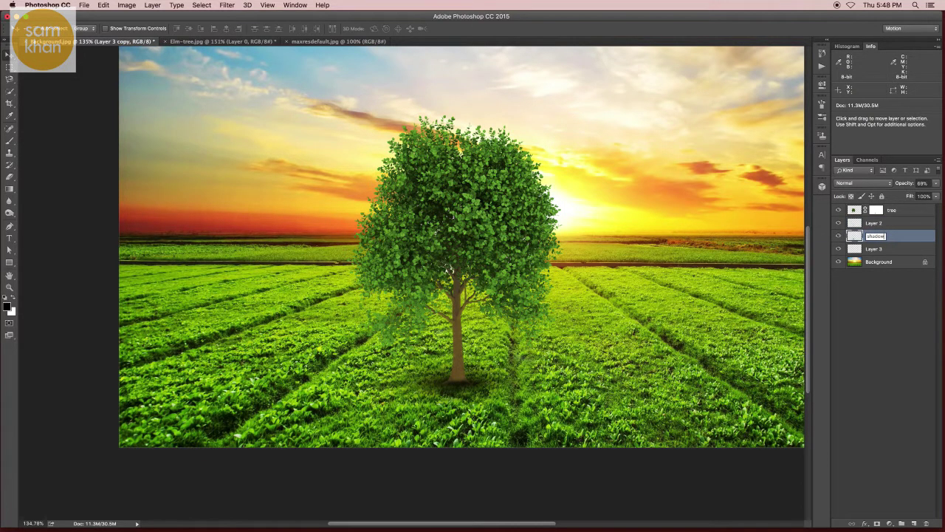
key(Return)
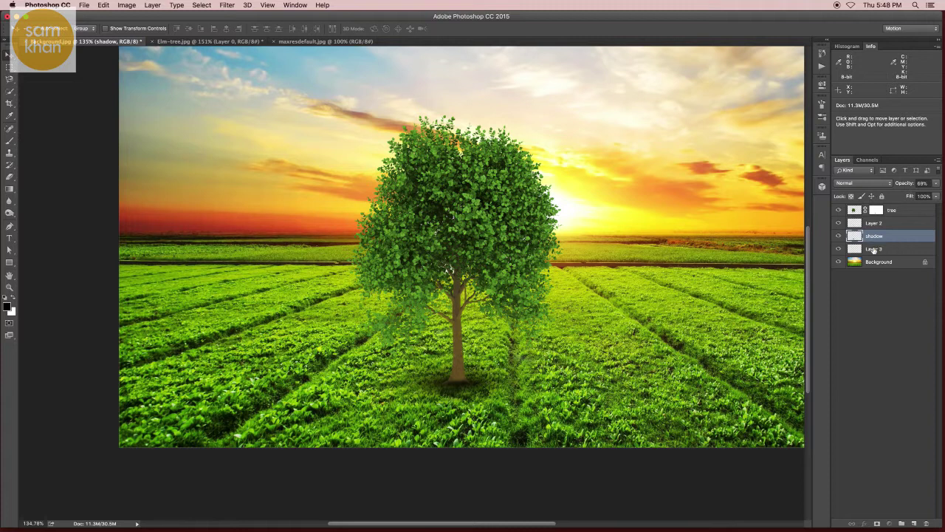
double_click(873, 248)
text(small shadow)
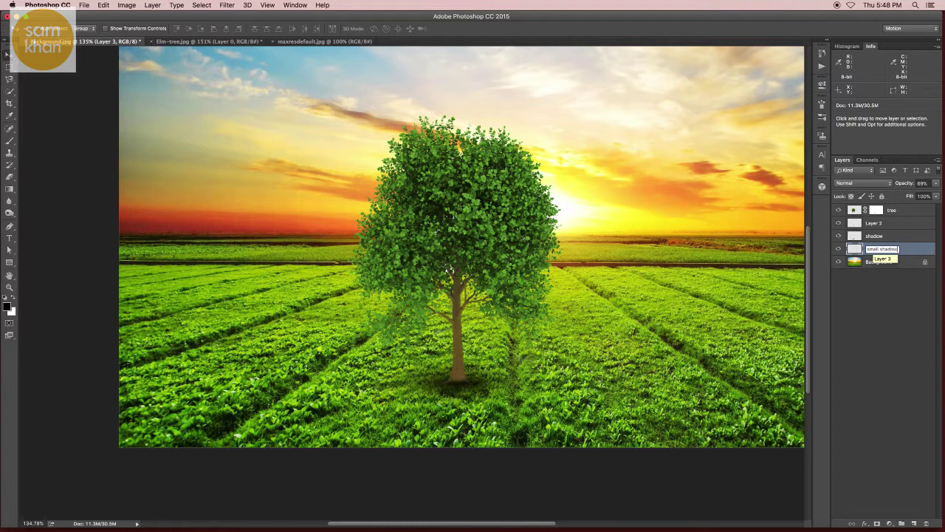
key(Return)
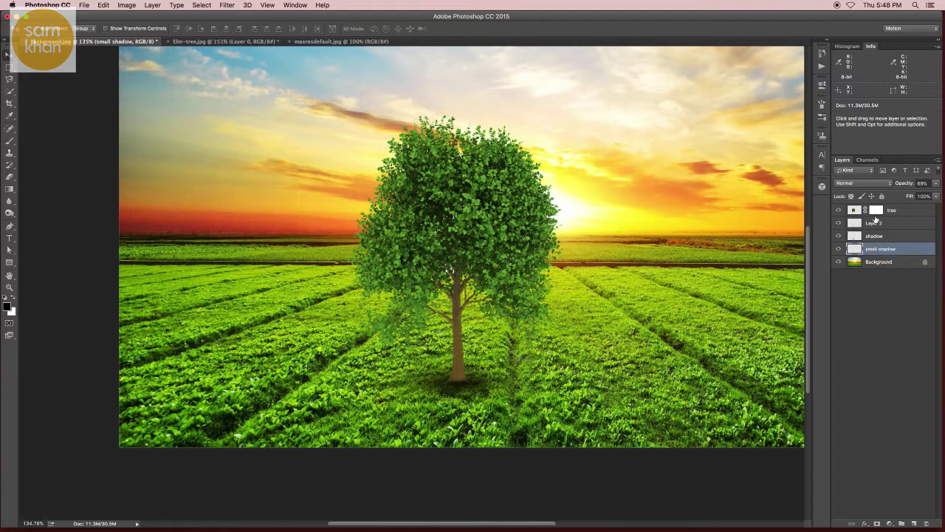
click(857, 212)
Apply Hue/Saturation to the tree layer with Hue -11 and Saturation +15
click(126, 5)
mouse_move(142, 31)
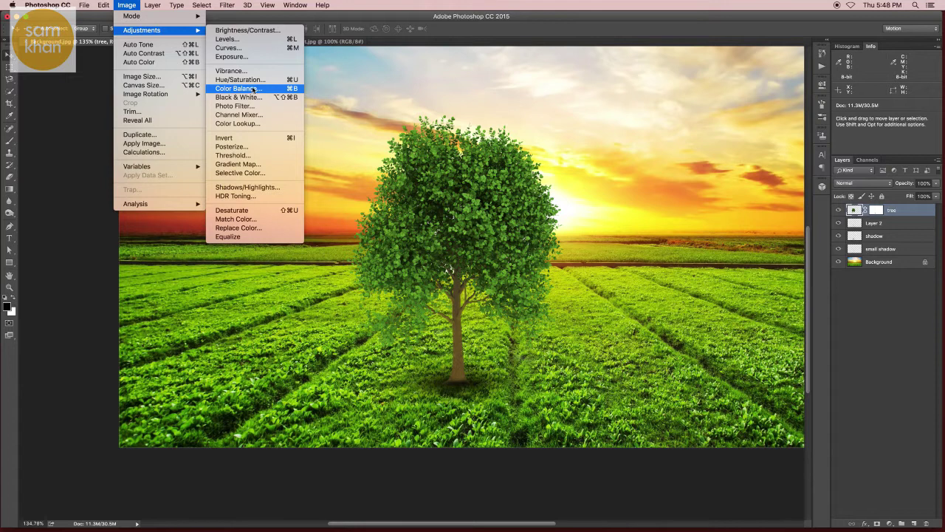
click(243, 80)
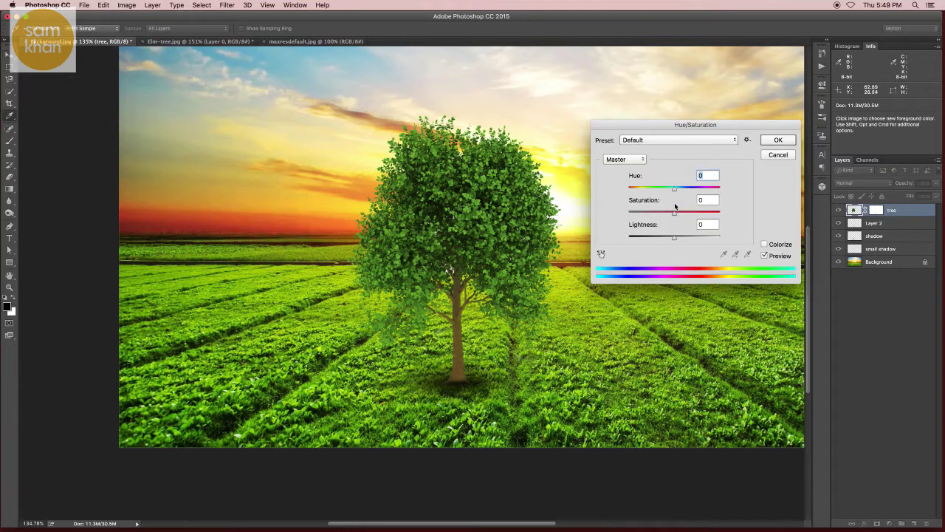
drag(680, 216, 682, 217)
drag(673, 188, 669, 191)
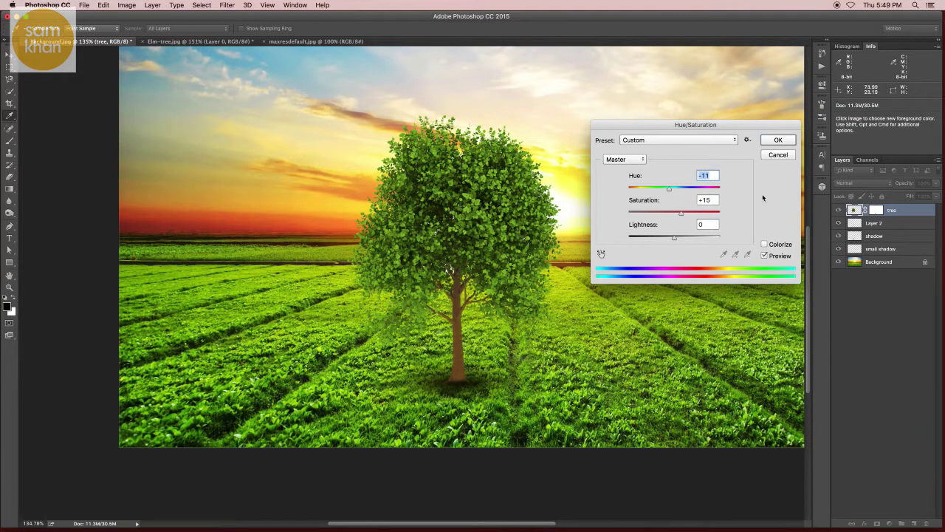
click(778, 140)
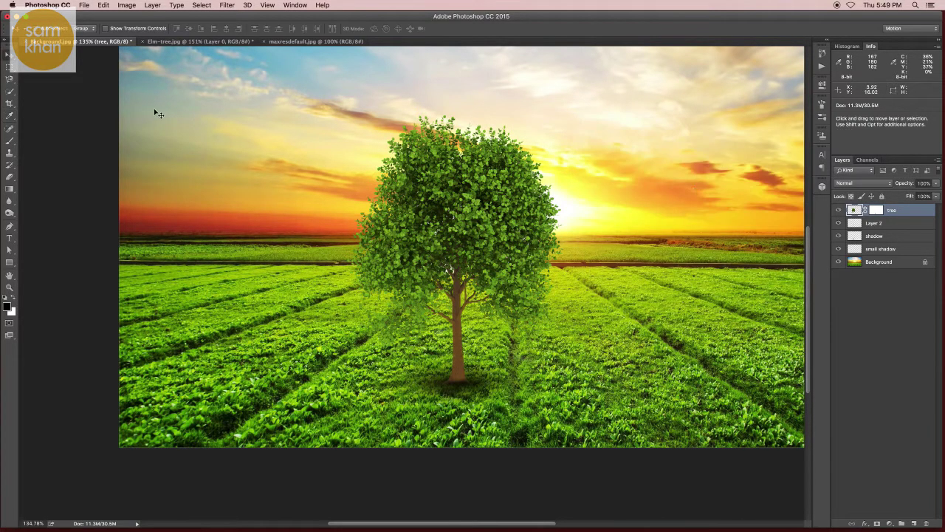
Copy the whole fire-swirl image from maxresdefault.jpg into the sunset document as Layer 3
click(317, 41)
drag(411, 285, 342, 247)
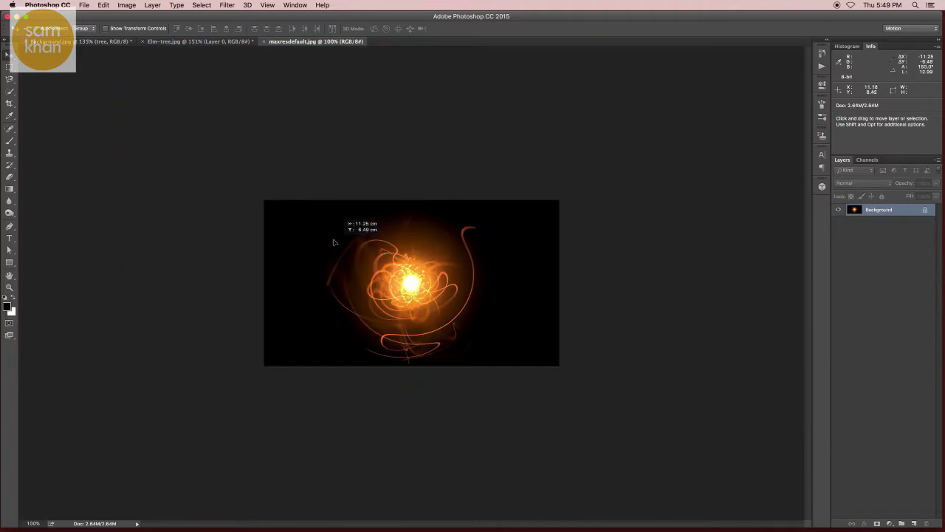
click(550, 181)
key(ctrl+a)
mouse_move(384, 244)
mouse_down()
mouse_move(350, 226)
mouse_move(186, 42)
mouse_up()
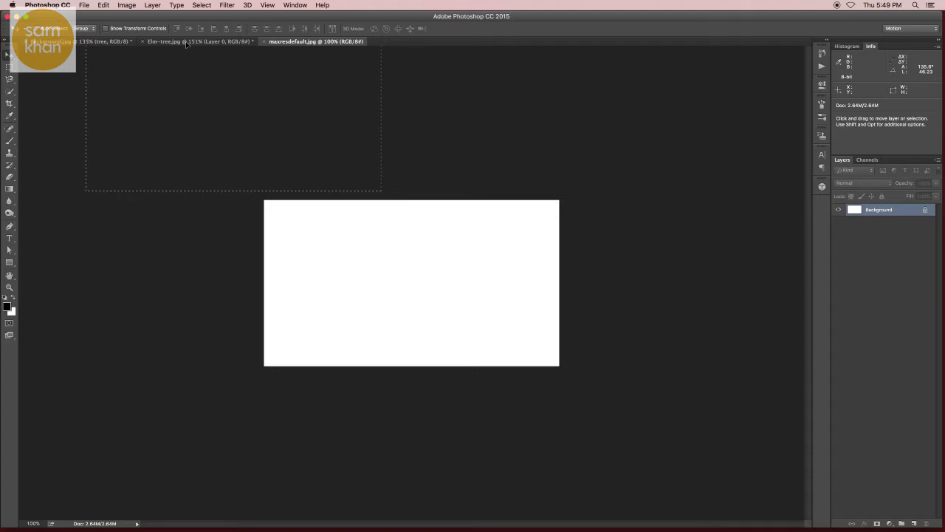
click(119, 41)
drag(443, 232, 472, 212)
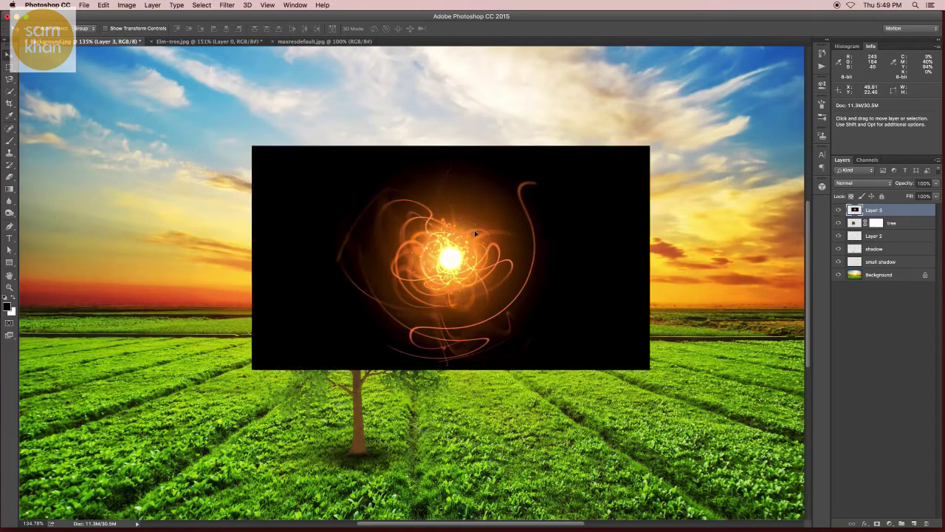
Set the flare layer's blend mode to Screen and move it toward the sun
click(863, 182)
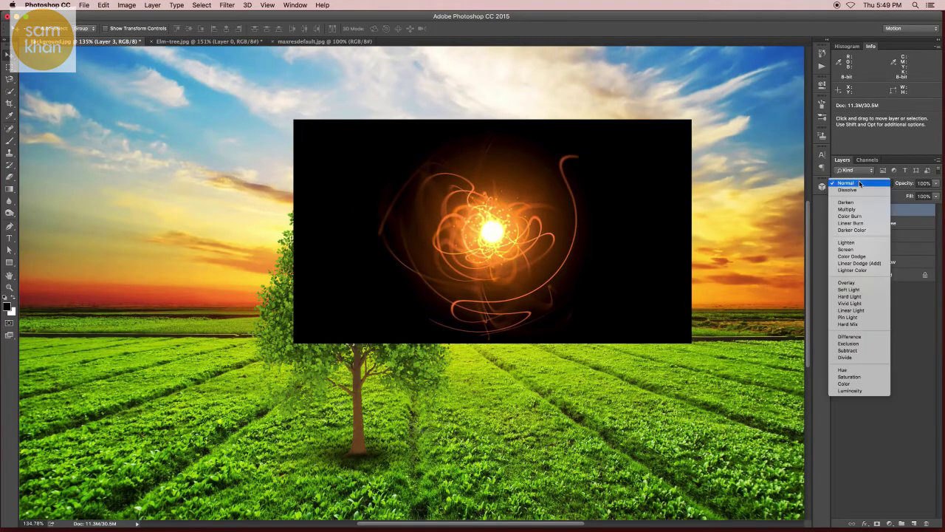
click(846, 249)
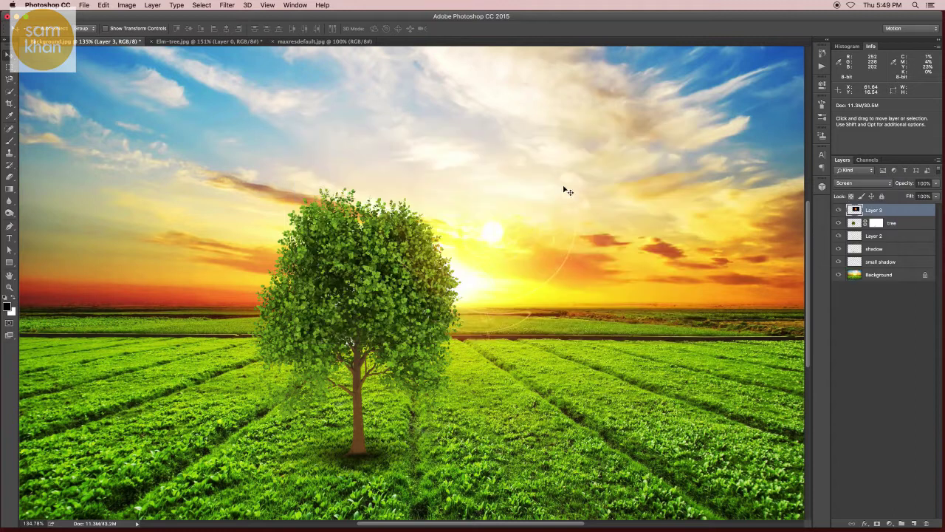
mouse_move(530, 246)
mouse_down()
mouse_move(535, 214)
mouse_move(502, 232)
mouse_move(518, 253)
mouse_up()
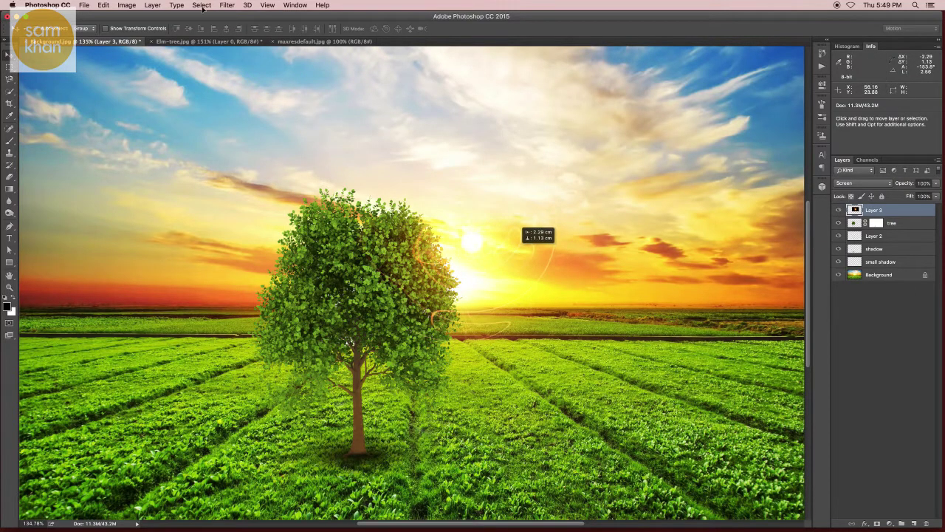
click(226, 5)
mouse_move(231, 115)
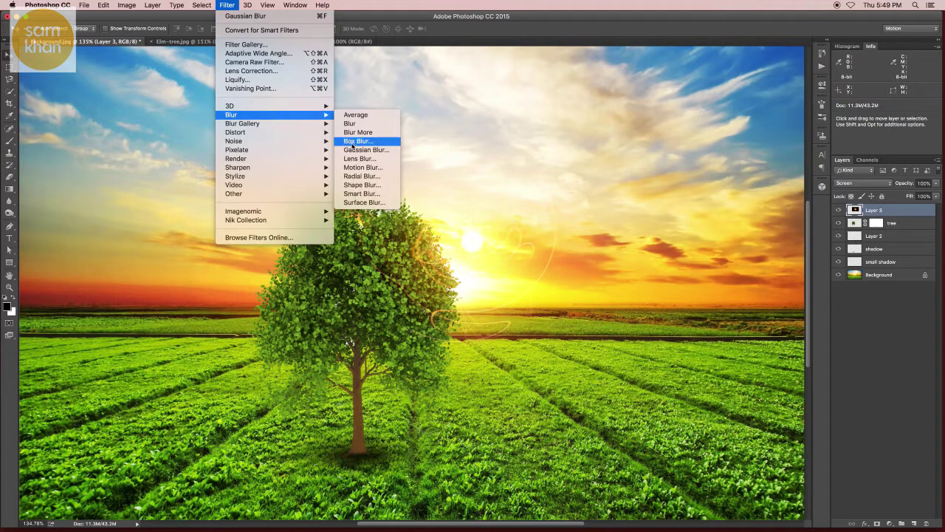
Apply a Gaussian Blur of about 23.3 px radius to the flare layer
click(354, 150)
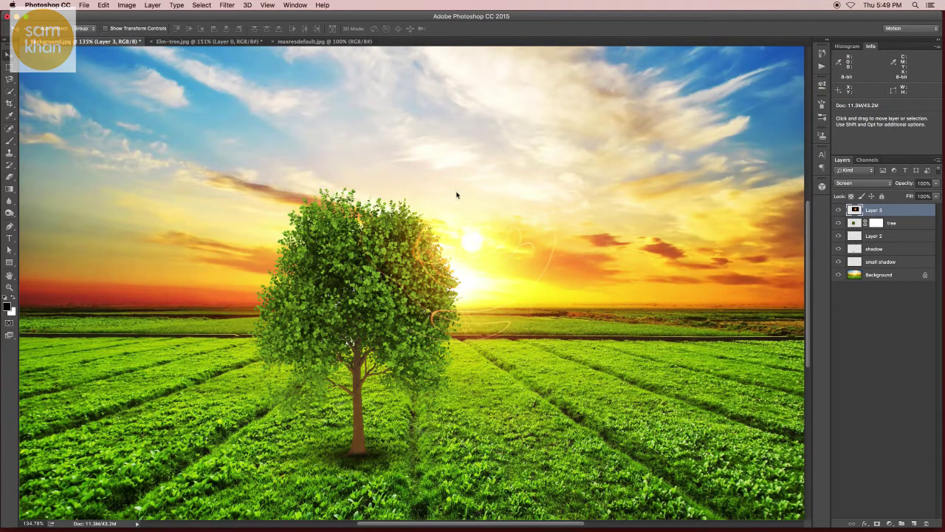
click(477, 264)
drag(728, 316, 728, 316)
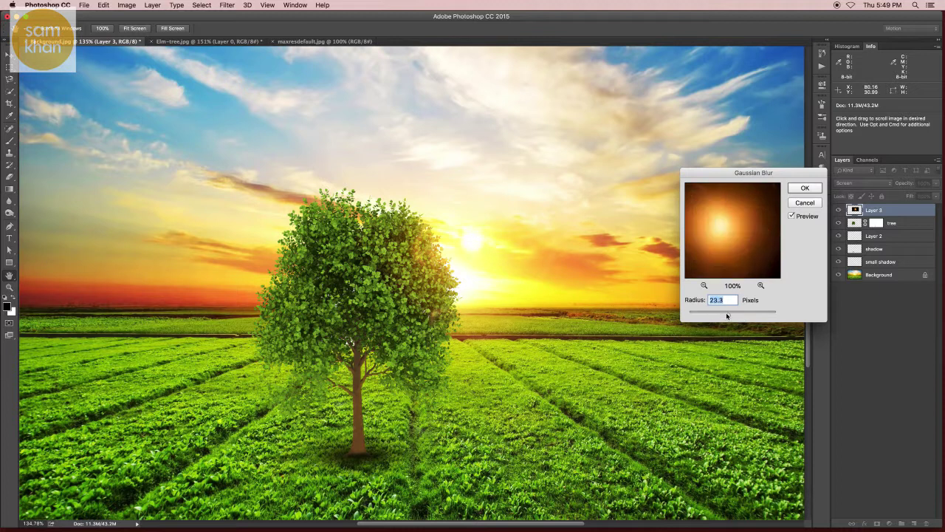
click(803, 189)
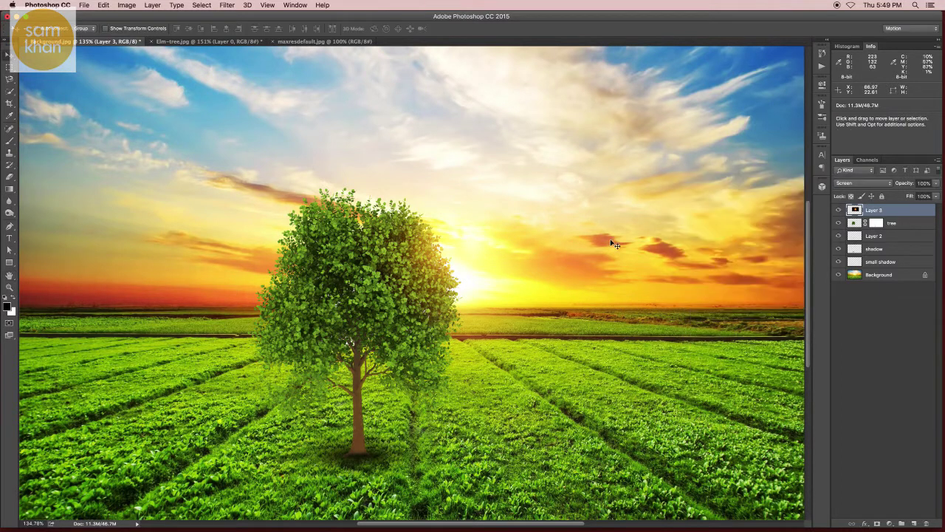
key(super+t)
Scale the blurred flare to about 162% and move its glow over the sun
alt+click(511, 257)
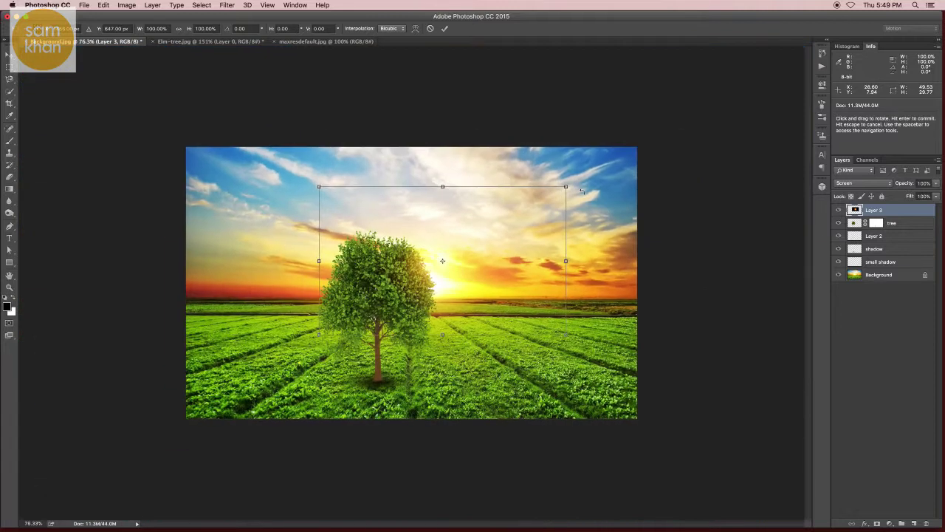
drag(567, 184, 650, 142)
drag(484, 280, 486, 274)
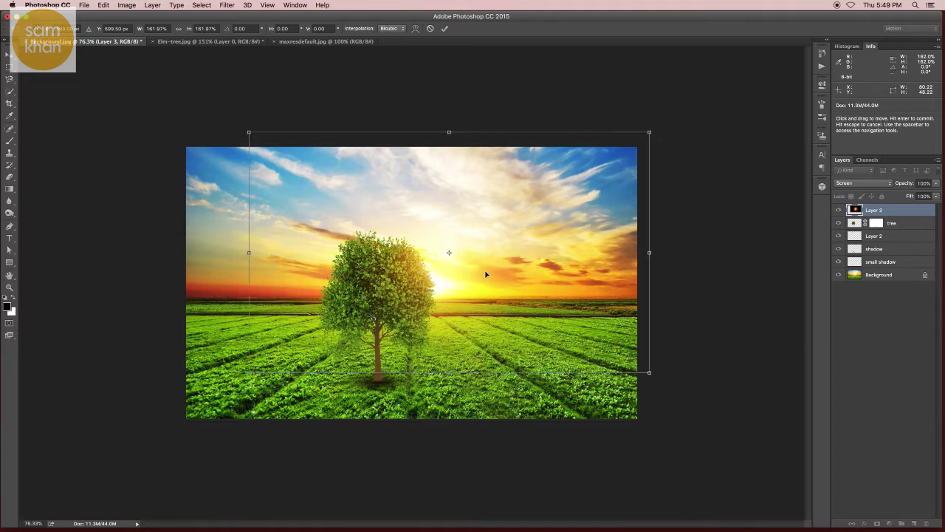
key(Return)
mouse_move(451, 320)
mouse_down()
mouse_move(506, 280)
mouse_move(492, 260)
mouse_move(517, 277)
mouse_move(508, 301)
mouse_up()
scroll(458, 345, down, 4)
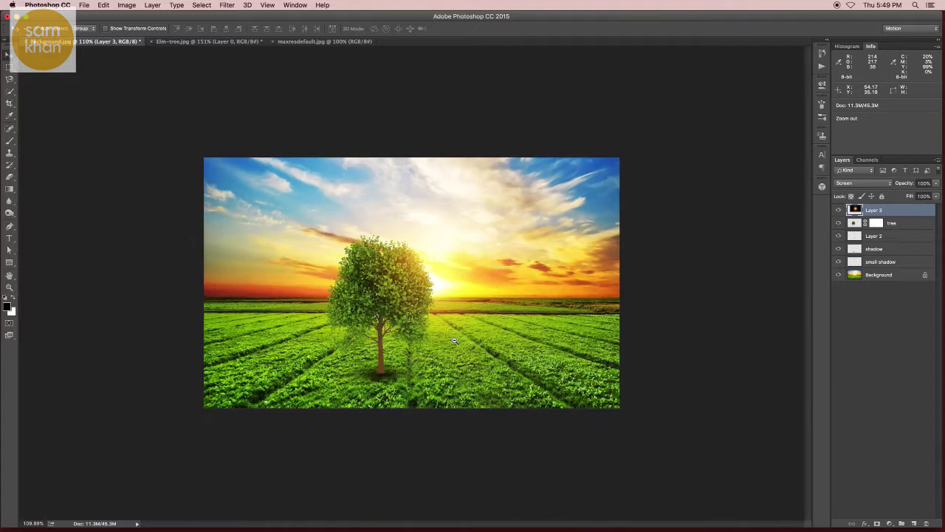
Preview the whole image with panels hidden, then nudge the shadow down and left under the tree
key(super+0)
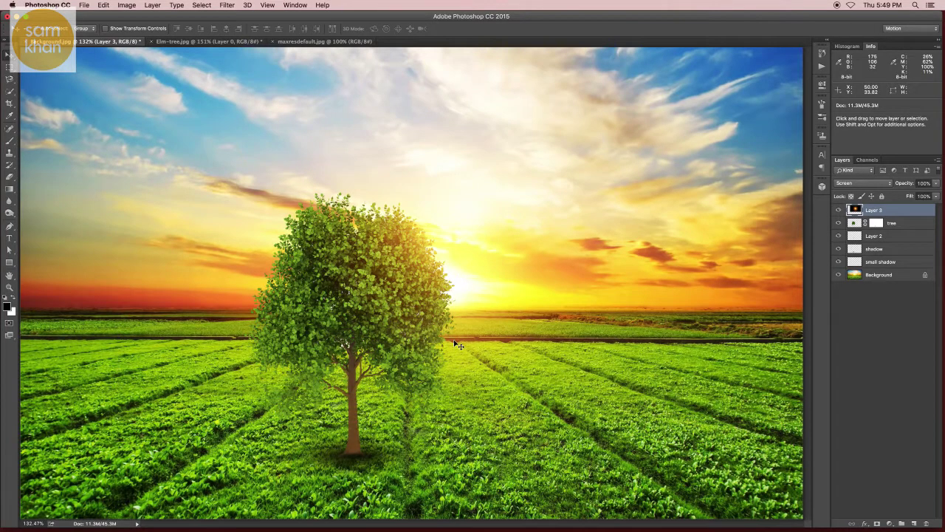
key(Tab)
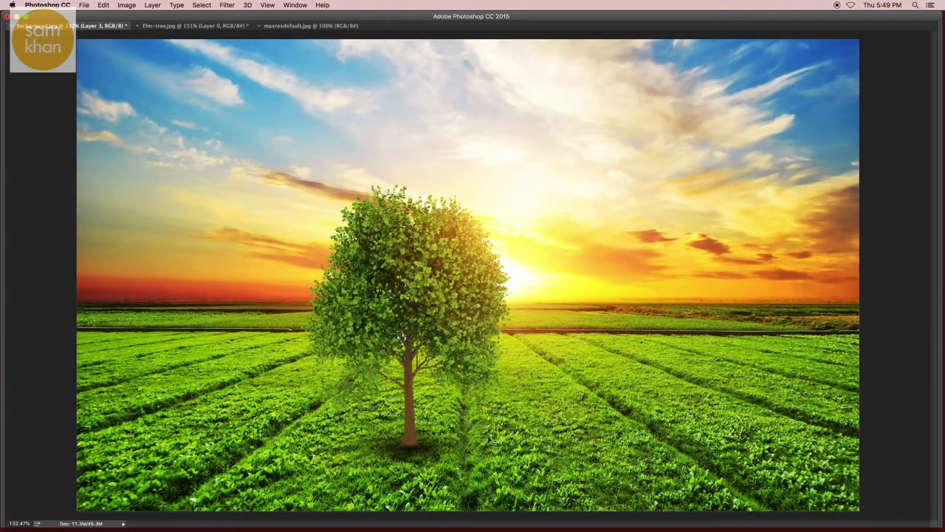
key(super)
key(Tab)
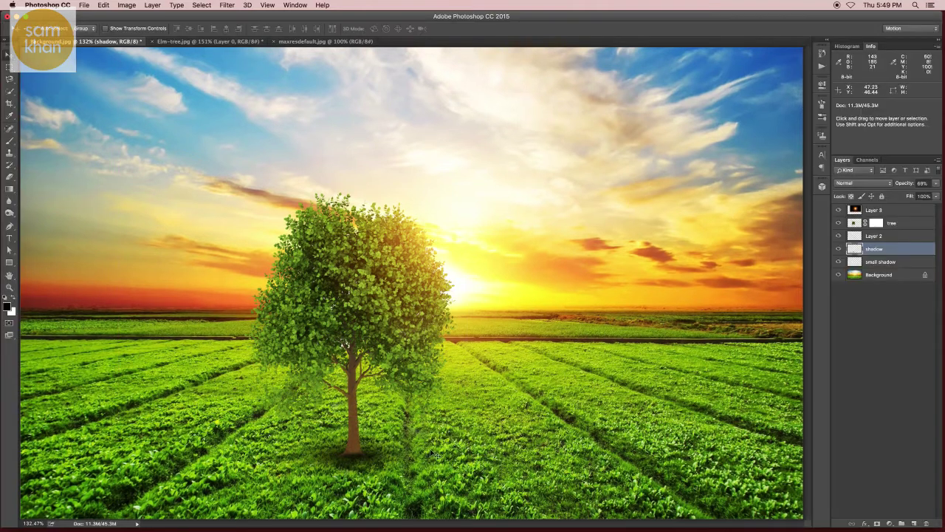
mouse_move(433, 452)
mouse_down()
mouse_move(427, 462)
mouse_move(443, 435)
mouse_up()
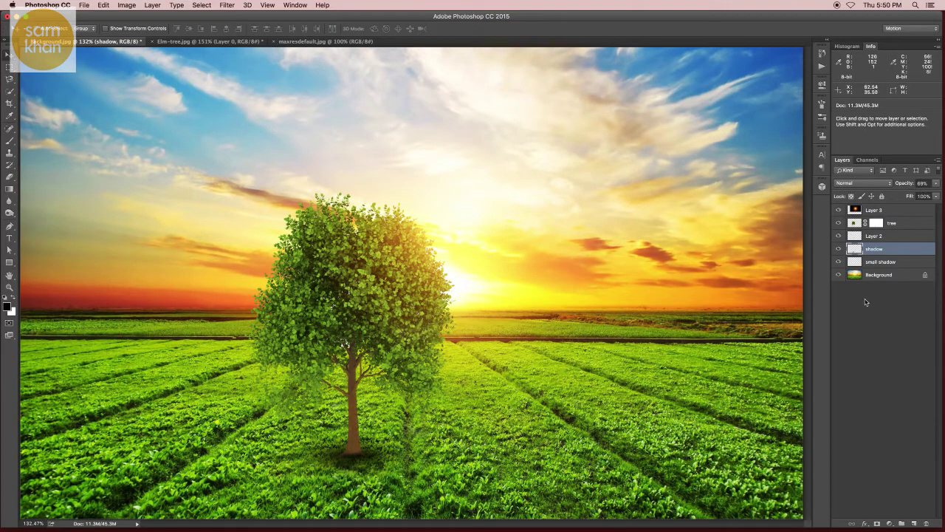
Lower the small shadow layer's opacity to 24% and the shadow layer's to about 56%
click(879, 262)
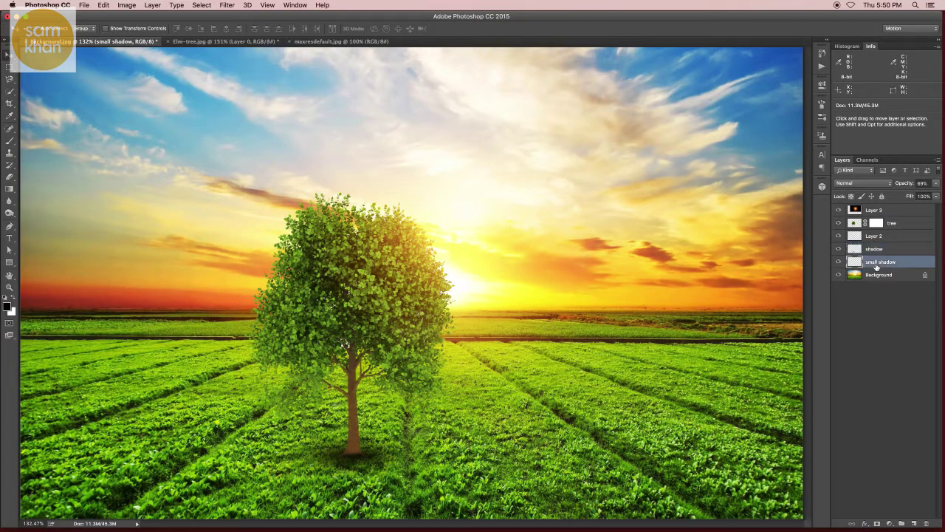
click(936, 182)
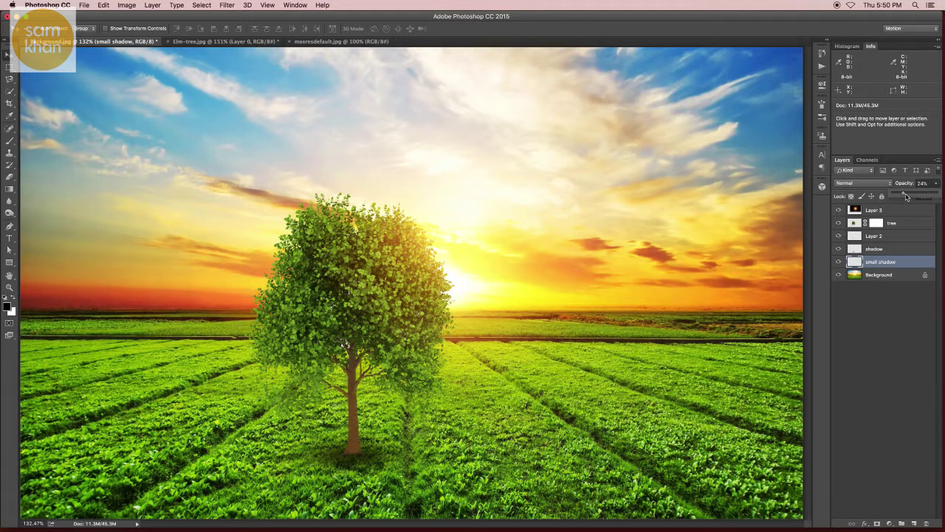
click(883, 247)
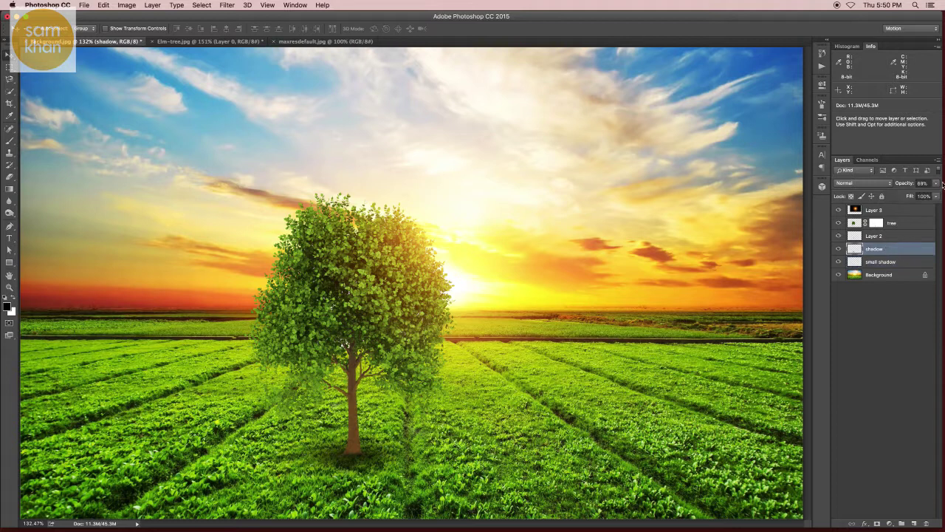
click(936, 183)
drag(915, 195, 914, 195)
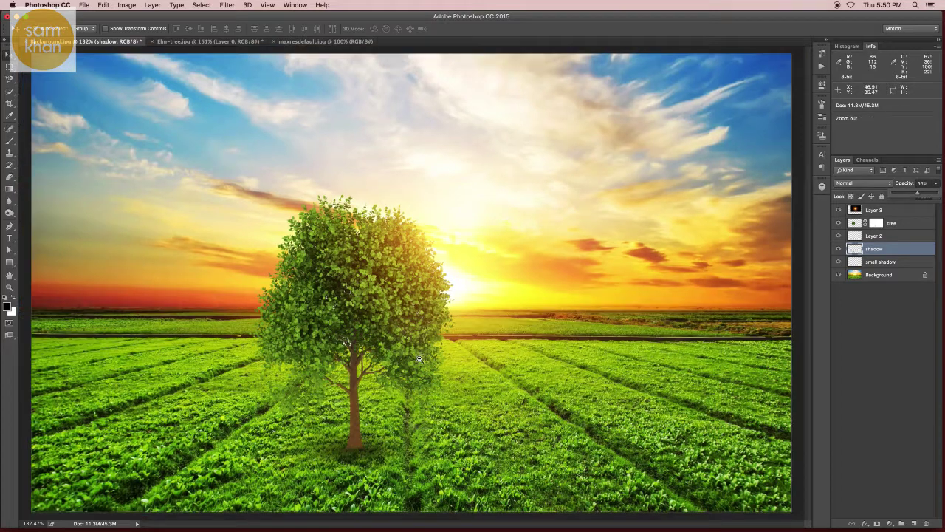
alt+super+click(412, 359)
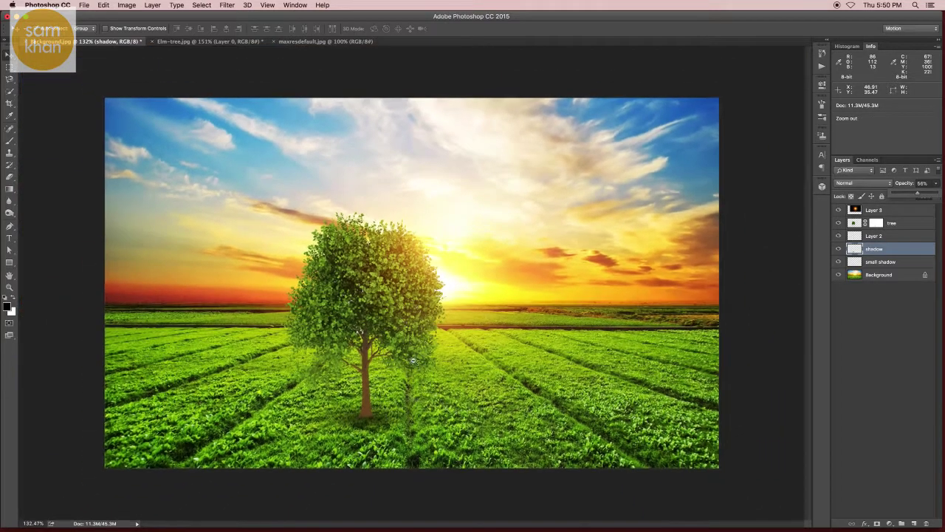